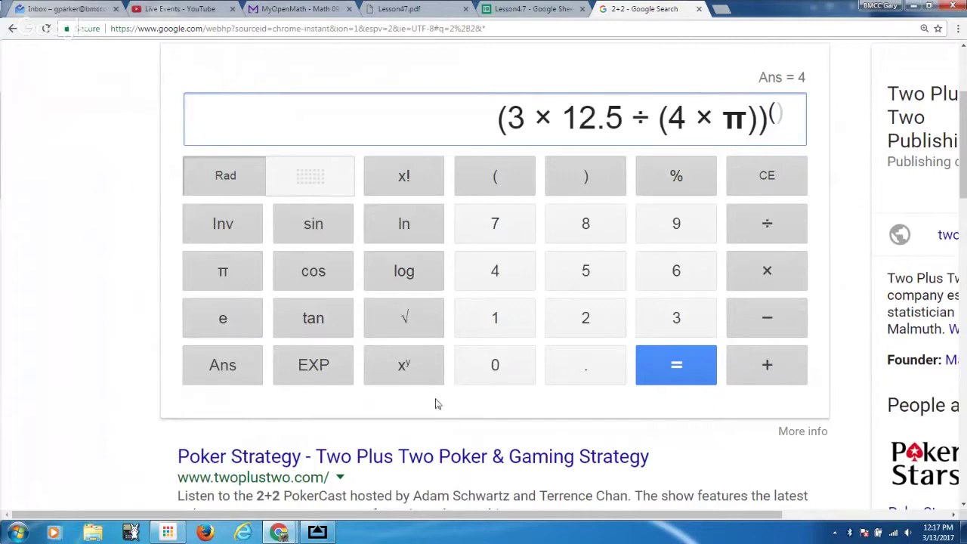
Step: Complete the calculator expression with the exponent (1 ÷ 3) and evaluate it
{"action": "left_click", "coordinate": [499, 319]}
{"action": "left_click", "coordinate": [754, 226]}
{"action": "left_click", "coordinate": [683, 309]}
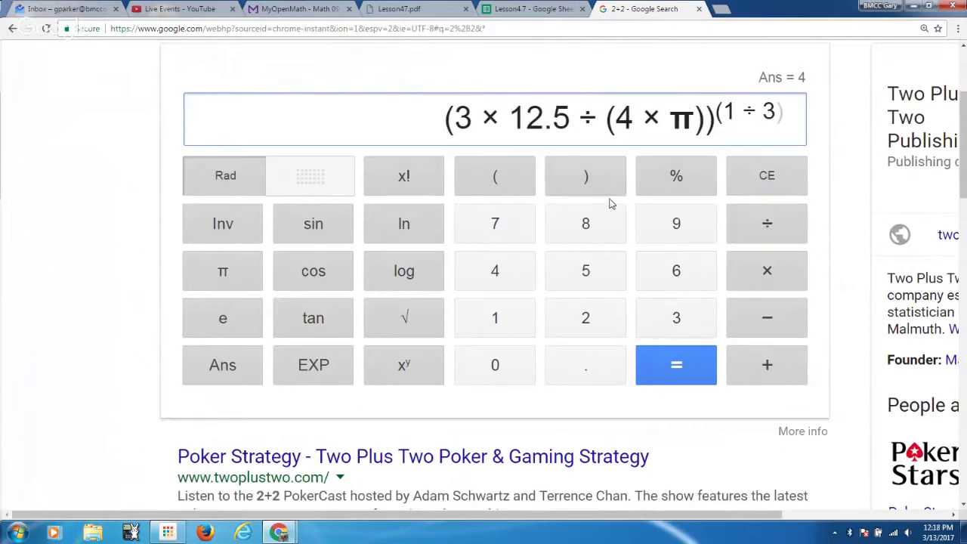
{"action": "left_click", "coordinate": [590, 178]}
{"action": "left_click", "coordinate": [690, 368]}
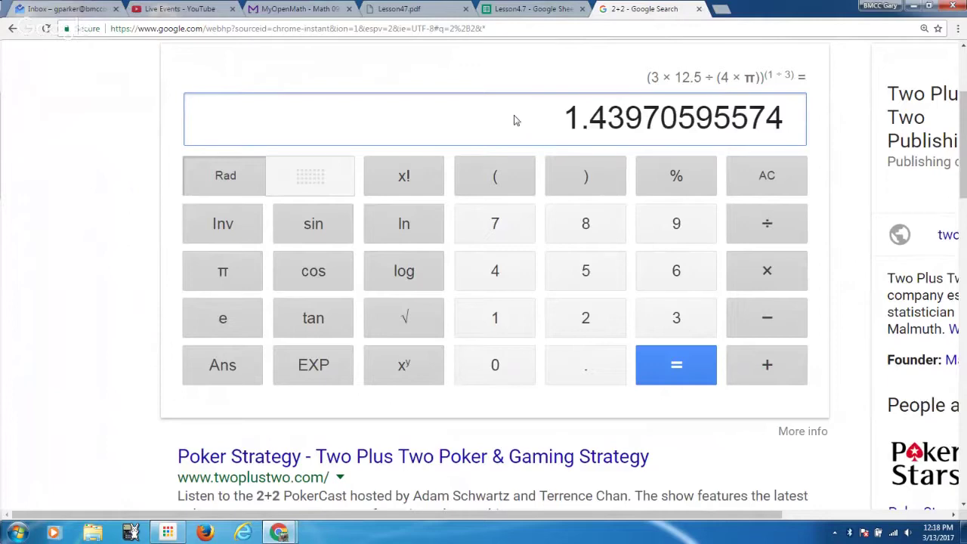
Step: Review problems 37 to 39 in Lesson47.pdf, checking the calculator's radius result against the solid steel ball question
{"action": "left_click", "coordinate": [394, 11]}
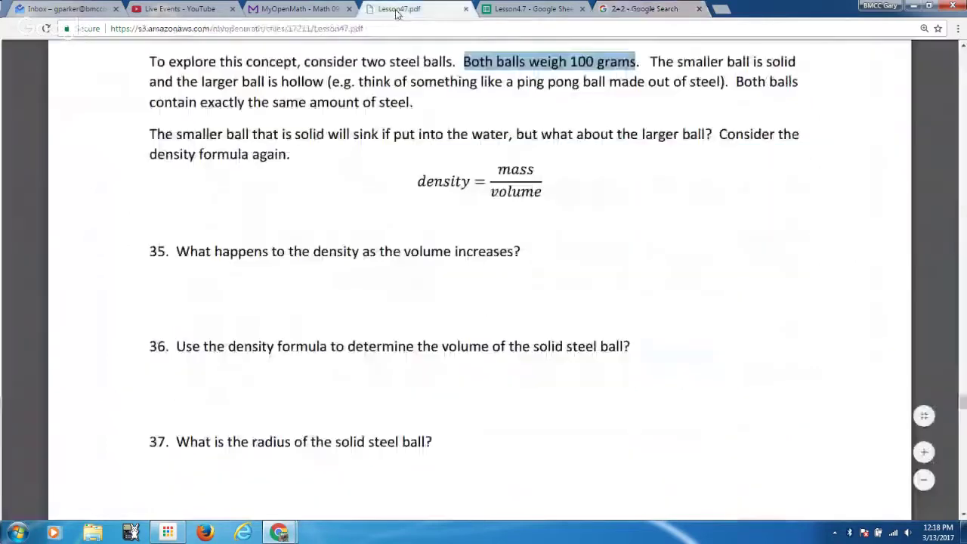
{"action": "scroll", "coordinate": [393, 293], "scroll_direction": "down", "scroll_amount": 1}
{"action": "scroll", "coordinate": [393, 293], "scroll_direction": "down", "scroll_amount": 2}
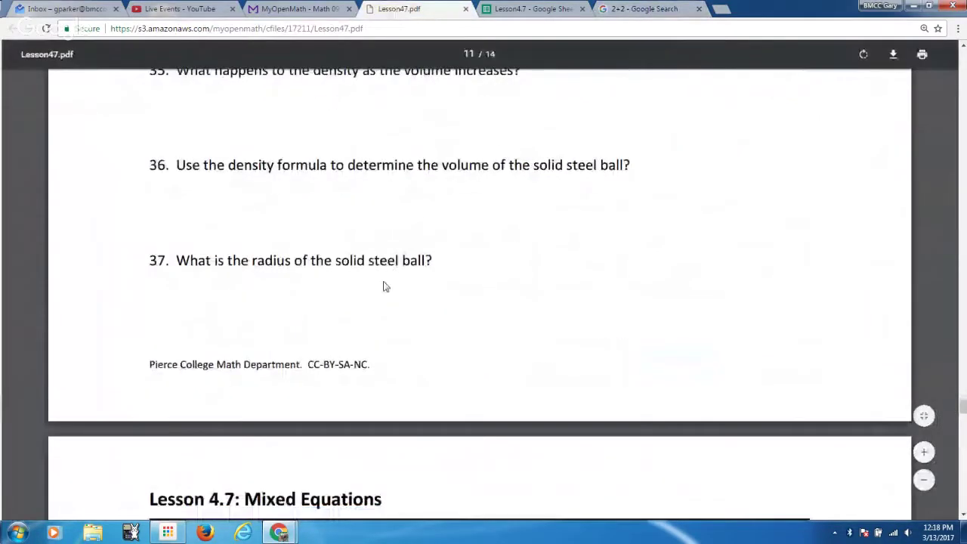
{"action": "left_click", "coordinate": [648, 9]}
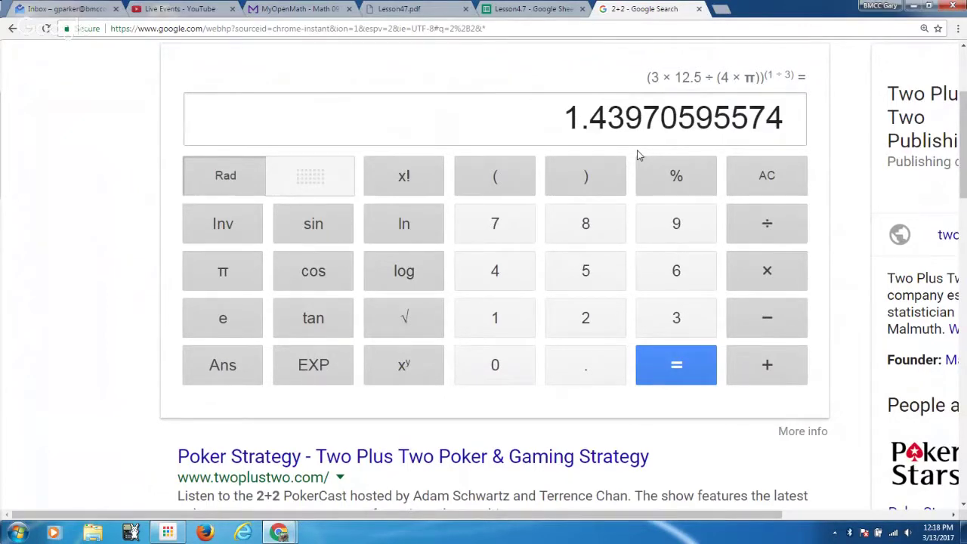
{"action": "left_click", "coordinate": [395, 9]}
{"action": "scroll", "coordinate": [428, 177], "scroll_direction": "down", "scroll_amount": 5}
{"action": "scroll", "coordinate": [425, 177], "scroll_direction": "down", "scroll_amount": 1}
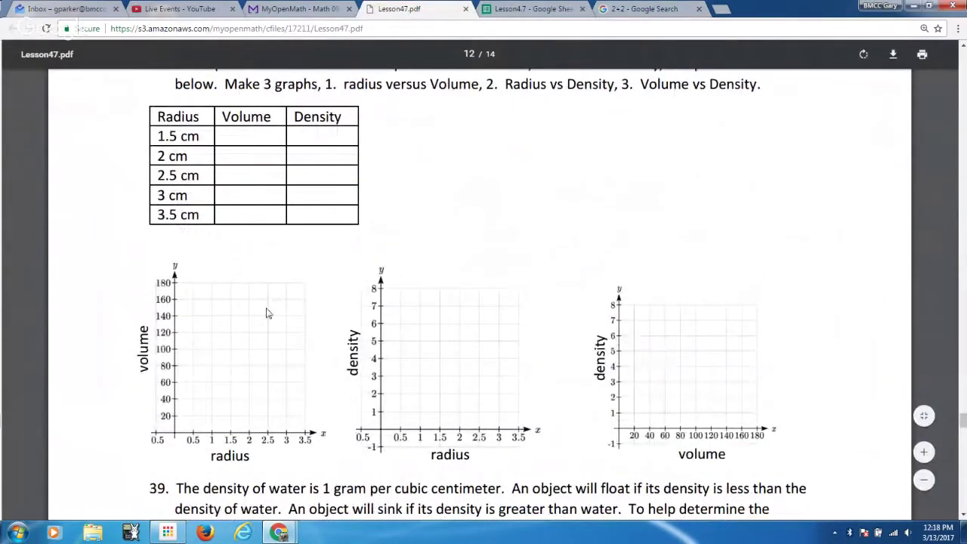
{"action": "scroll", "coordinate": [586, 331], "scroll_direction": "down", "scroll_amount": 3}
{"action": "scroll", "coordinate": [586, 331], "scroll_direction": "down", "scroll_amount": 4}
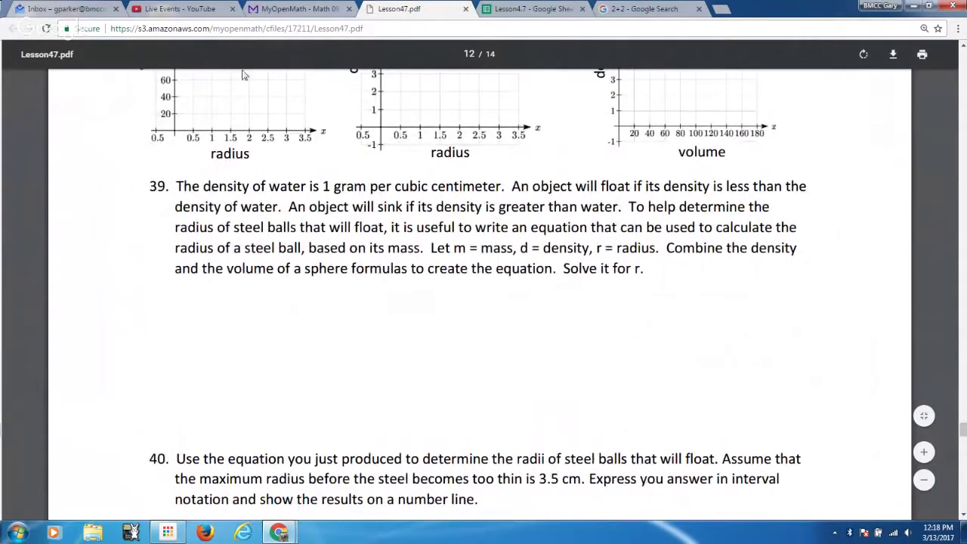
Step: Switch to the Lesson4.7 spreadsheet and enter the label "Volume_0 =" in cell D1
{"action": "left_click", "coordinate": [283, 10]}
{"action": "left_click", "coordinate": [532, 9]}
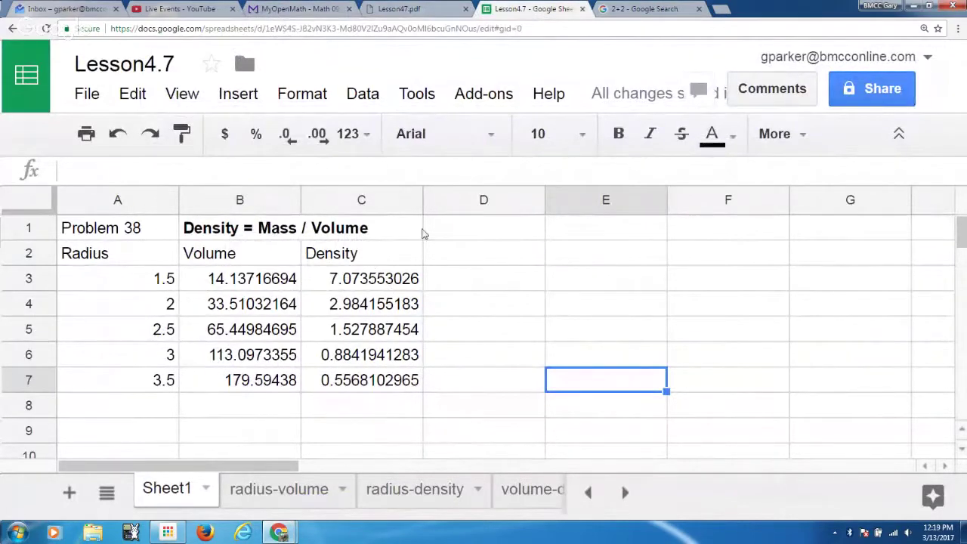
{"action": "left_click", "coordinate": [490, 237]}
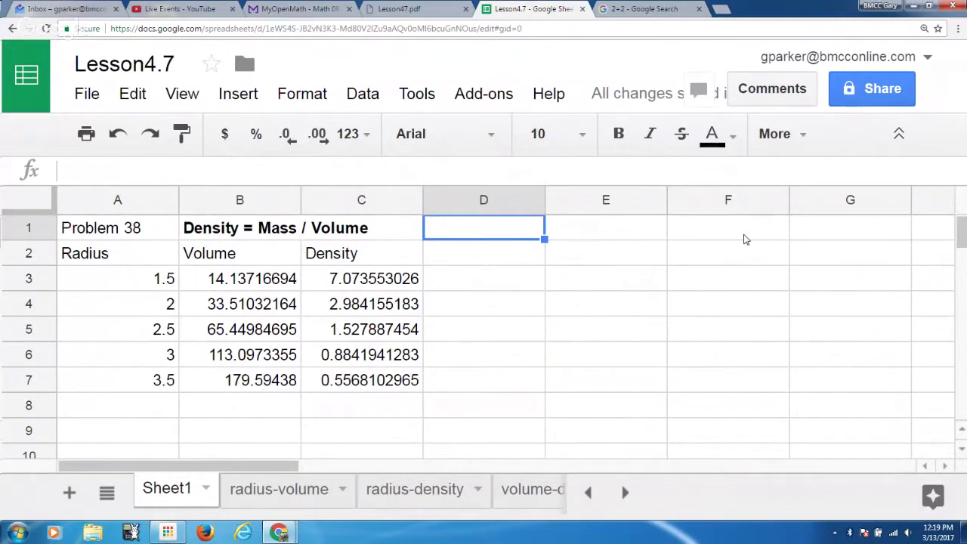
{"action": "type", "text": "V"}
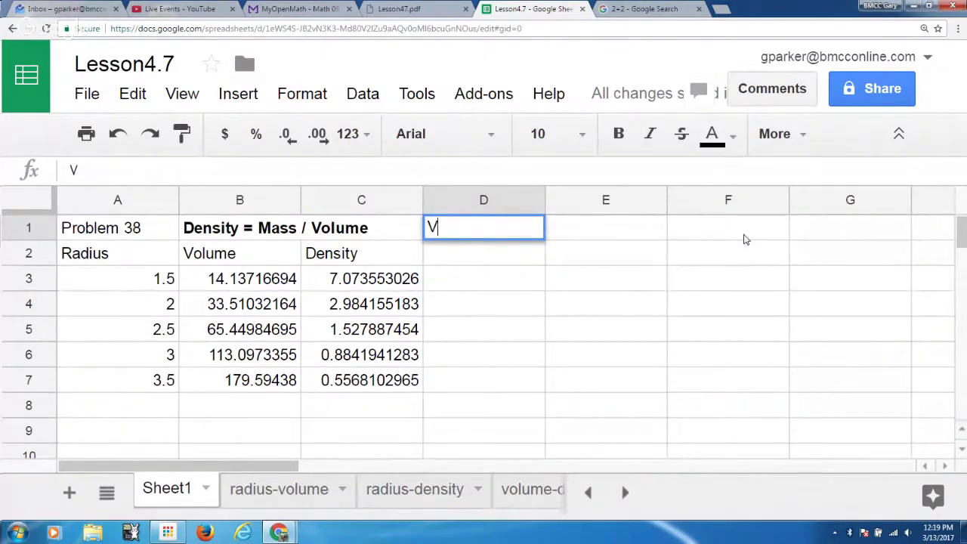
{"action": "type", "text": "olom"}
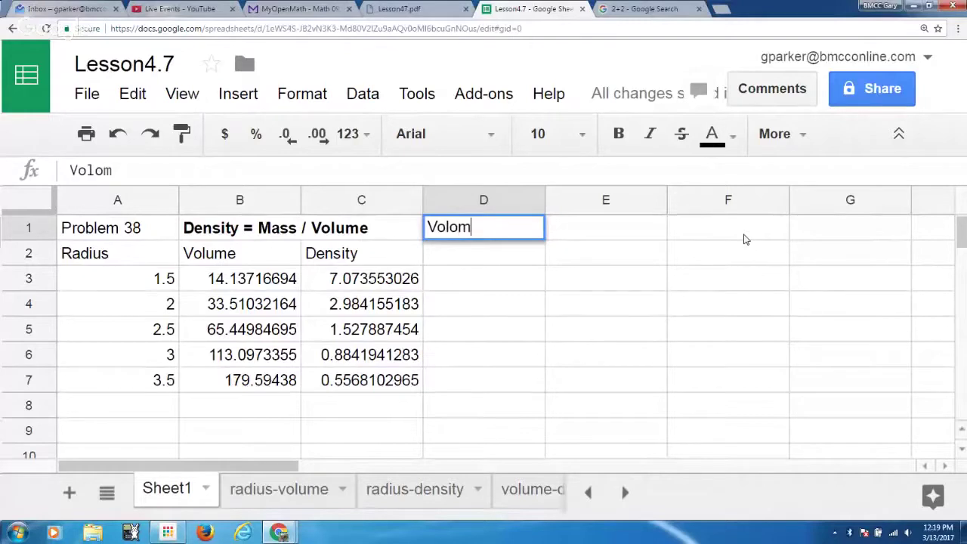
{"action": "key", "text": "BackSpace"}
{"action": "key", "text": "BackSpace"}
{"action": "type", "text": "ume_)"}
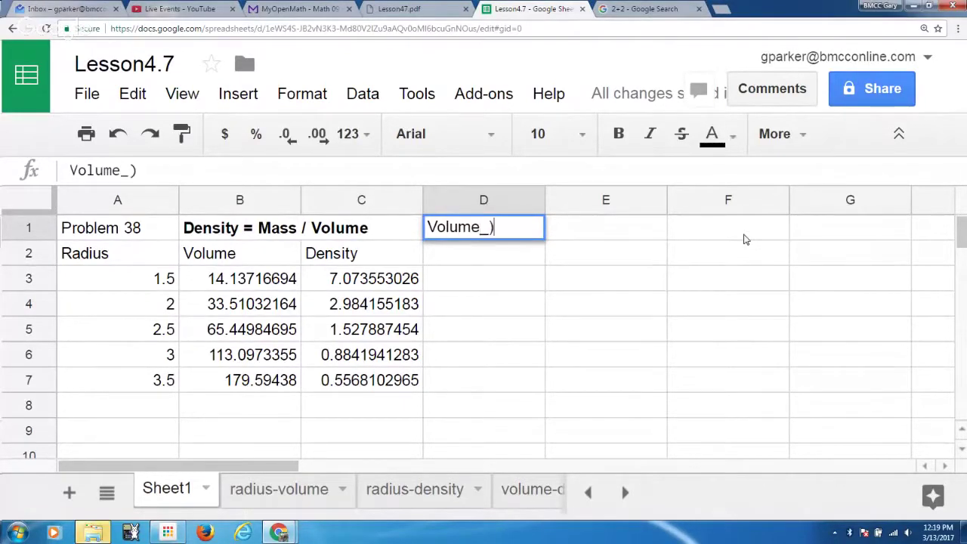
{"action": "key", "text": "BackSpace"}
{"action": "type", "text": "0 ="}
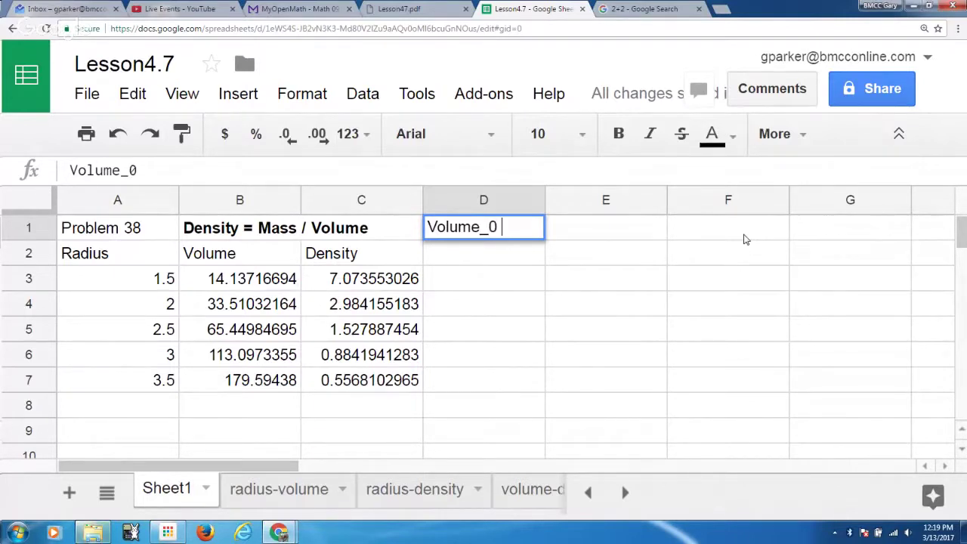
{"action": "key", "text": "Tab"}
Step: Enter 12.5 in cell E1 and the unit cm^3 in cell F1
{"action": "type", "text": "12.5"}
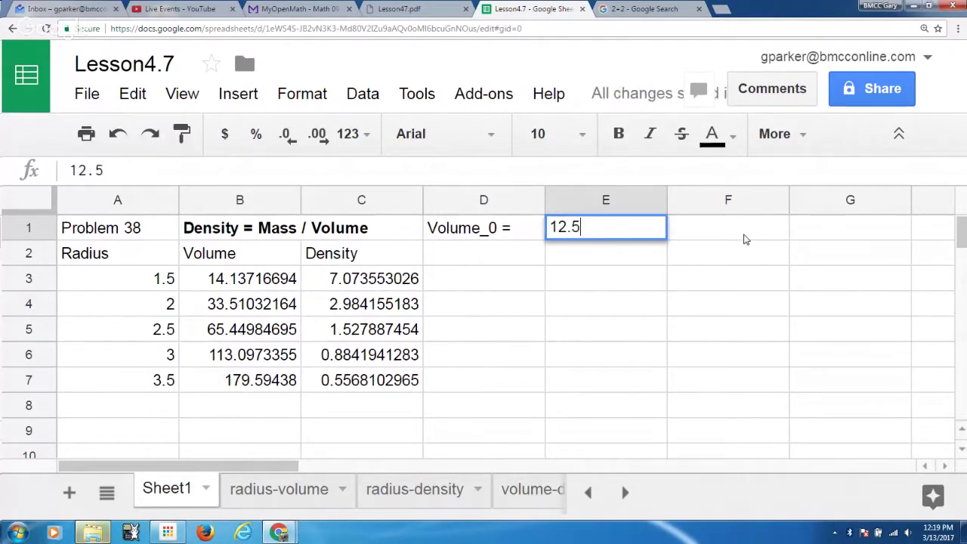
{"action": "key", "text": "Tab"}
{"action": "double_click", "coordinate": [744, 234]}
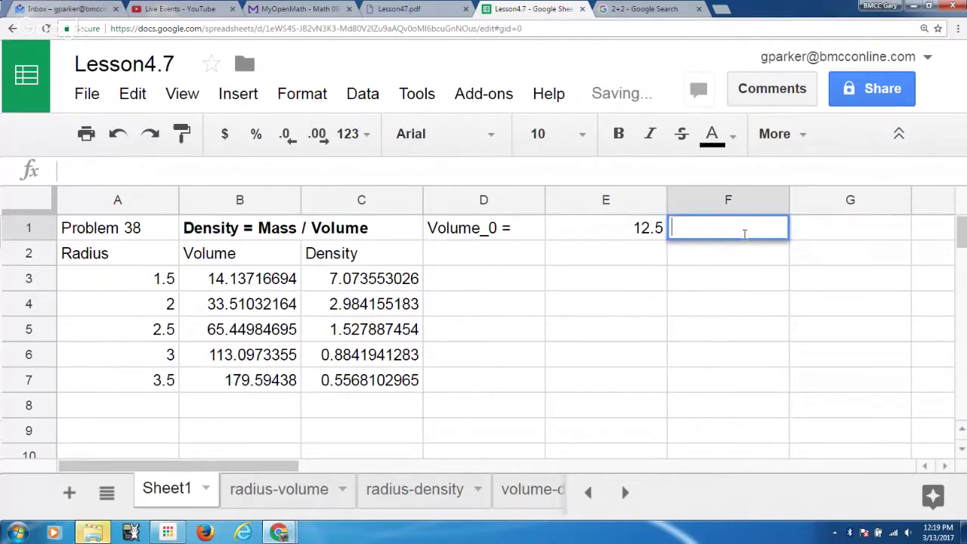
{"action": "type", "text": "cm^3"}
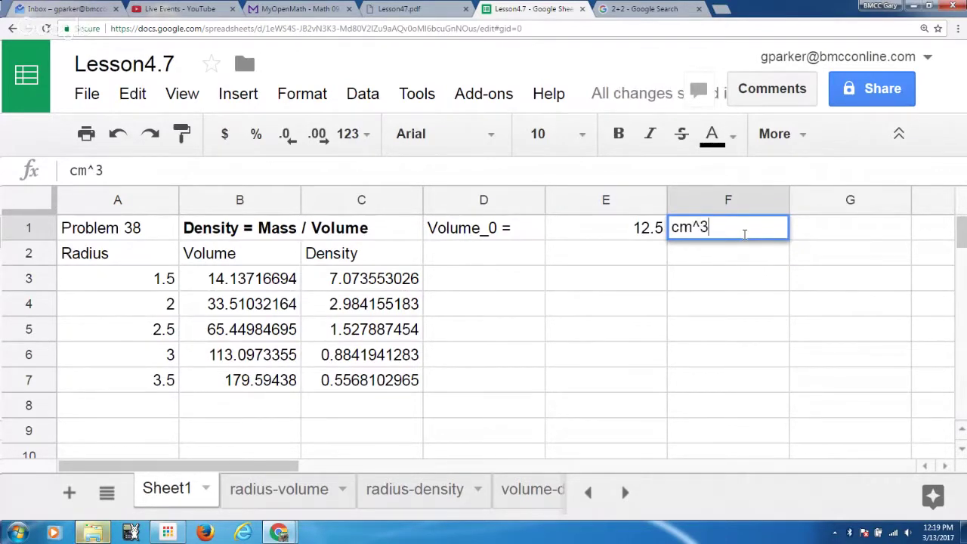
{"action": "key", "text": "Return"}
Step: Enter the label "radius_0 =" in cell D2
{"action": "key", "text": "Left"}
{"action": "key", "text": "Left"}
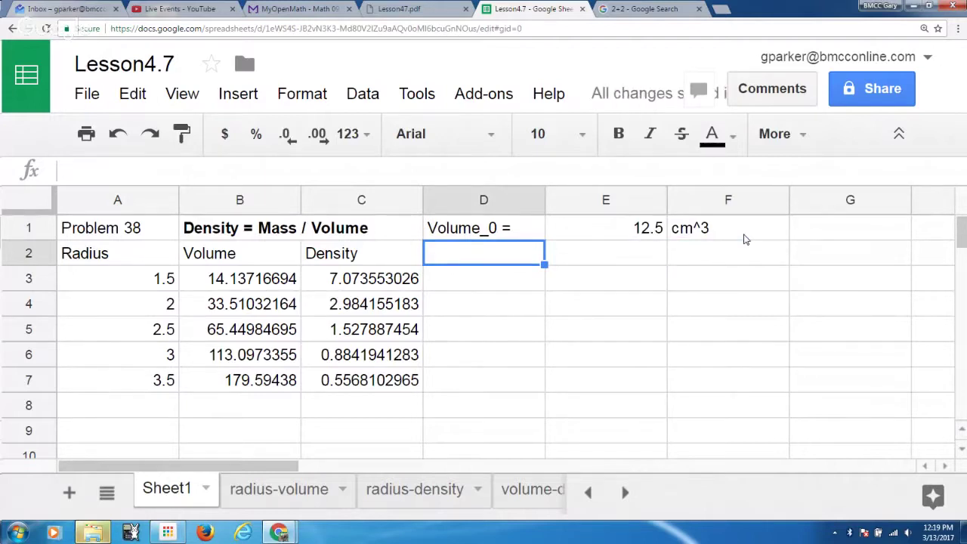
{"action": "type", "text": "ra"}
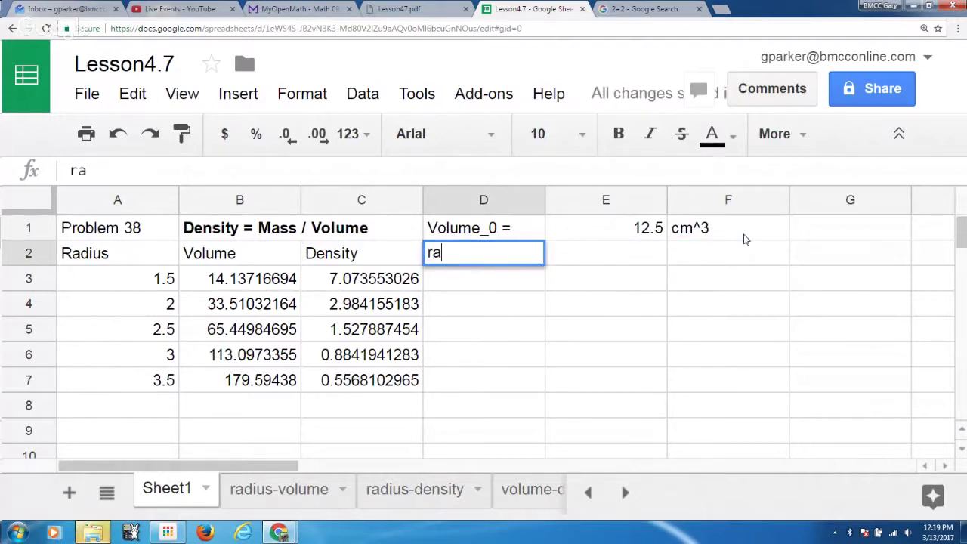
{"action": "type", "text": "dius"}
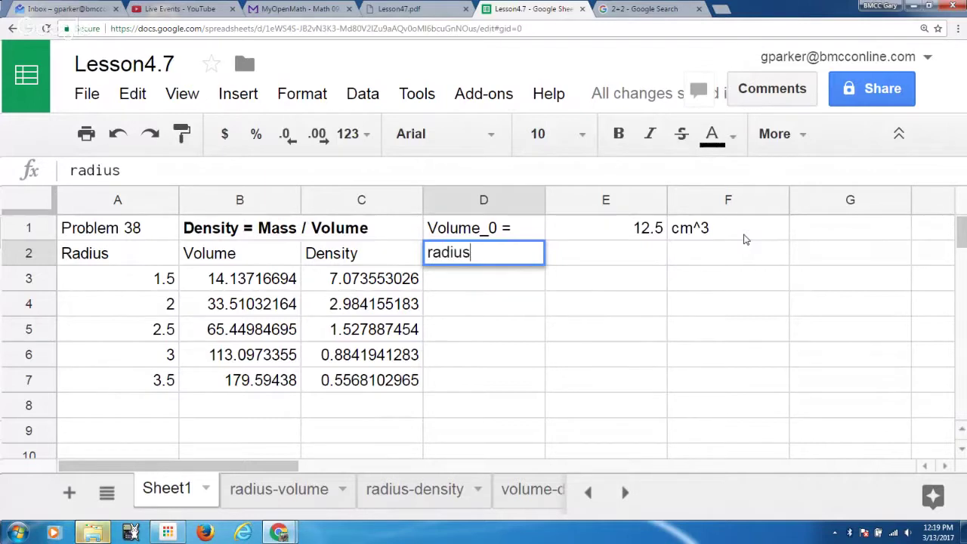
{"action": "type", "text": "_0 ="}
{"action": "key", "text": "Tab"}
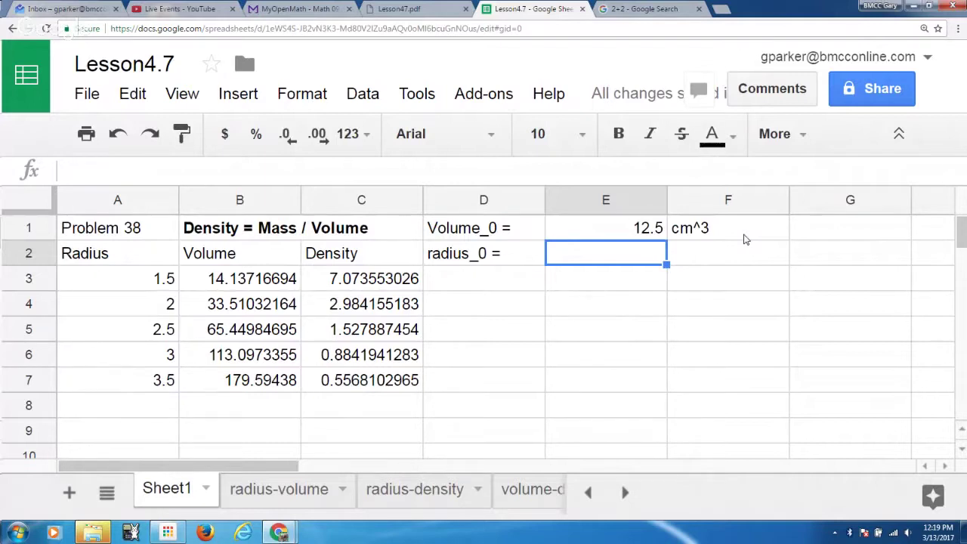
Step: Calculate the radius in cell E2 with the formula =(3*12.5/(4*pi()))^(1/3)
{"action": "type", "text": "=("}
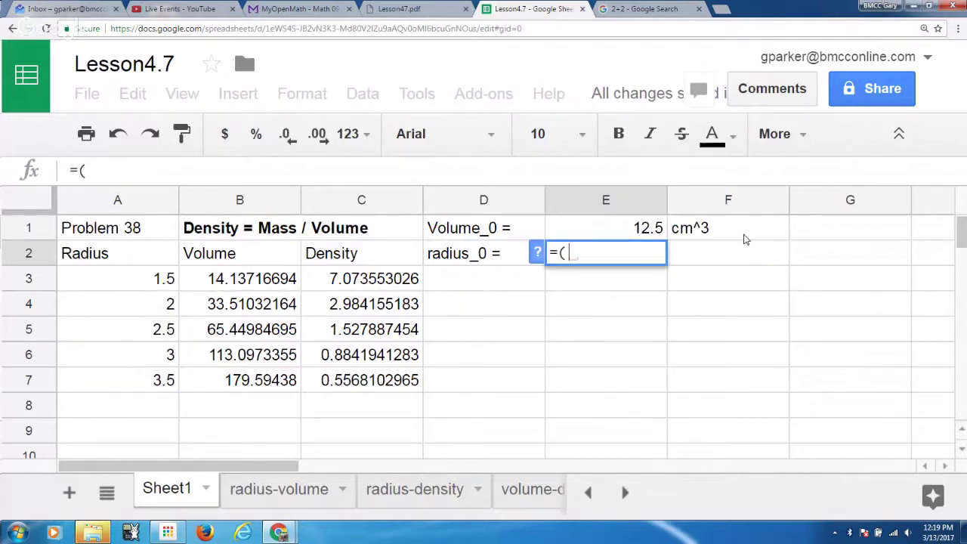
{"action": "type", "text": "3*12.5"}
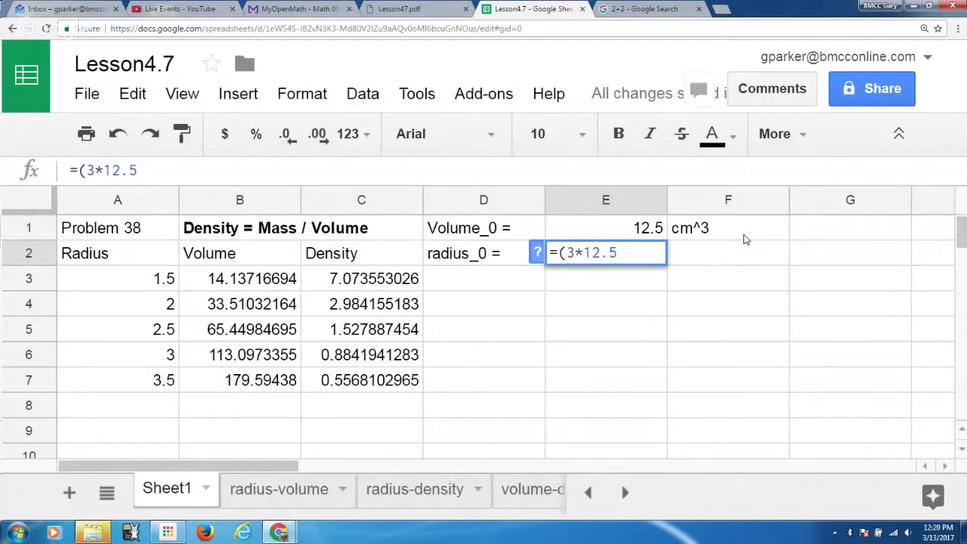
{"action": "type", "text": "/("}
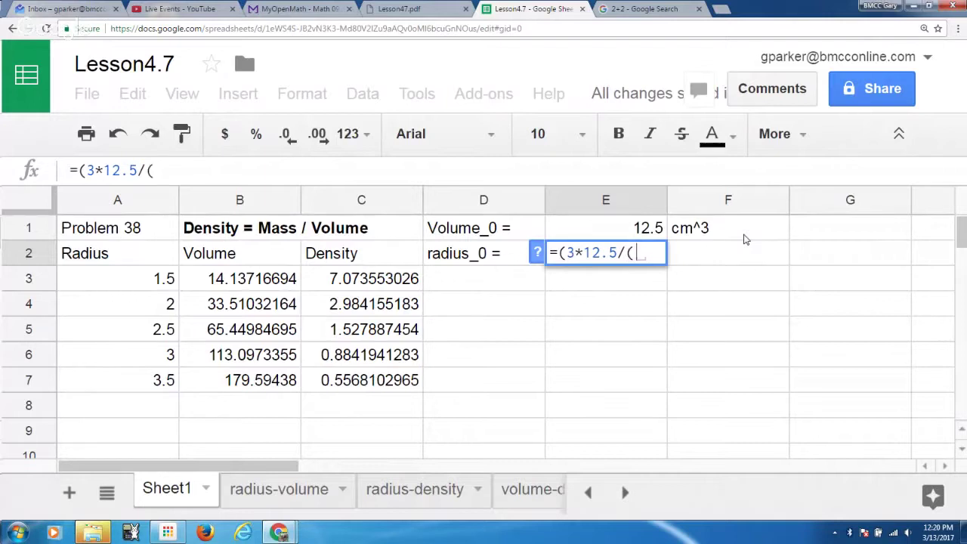
{"action": "type", "text": "4"}
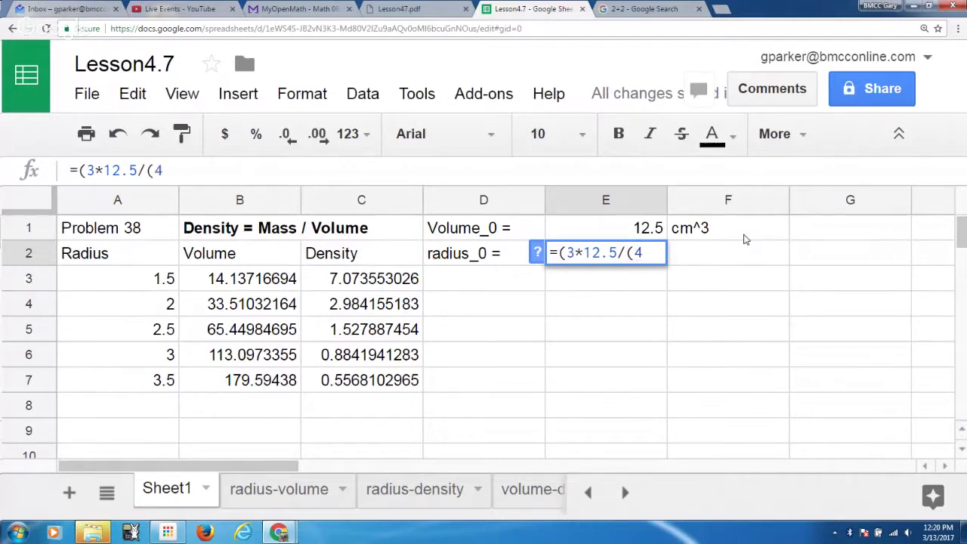
{"action": "type", "text": "*pi"}
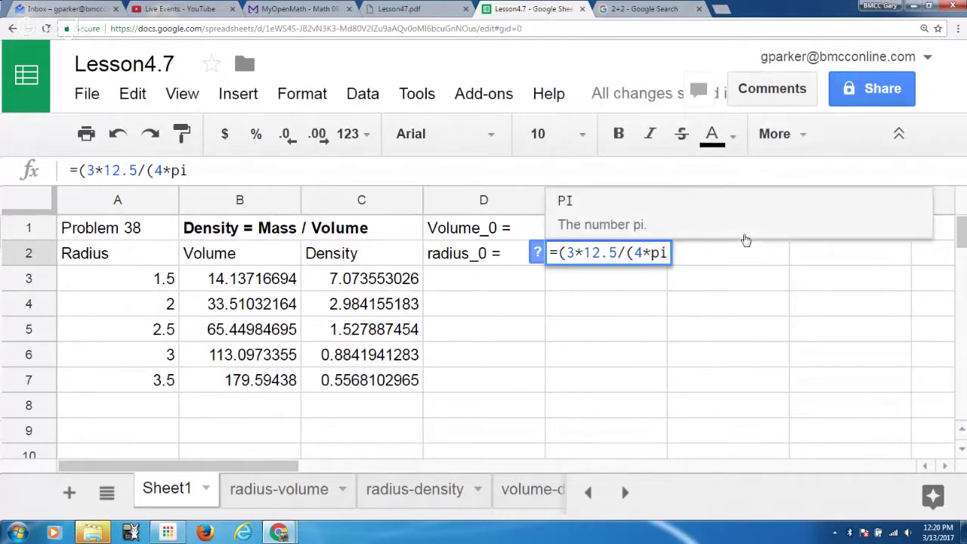
{"action": "type", "text": "()"}
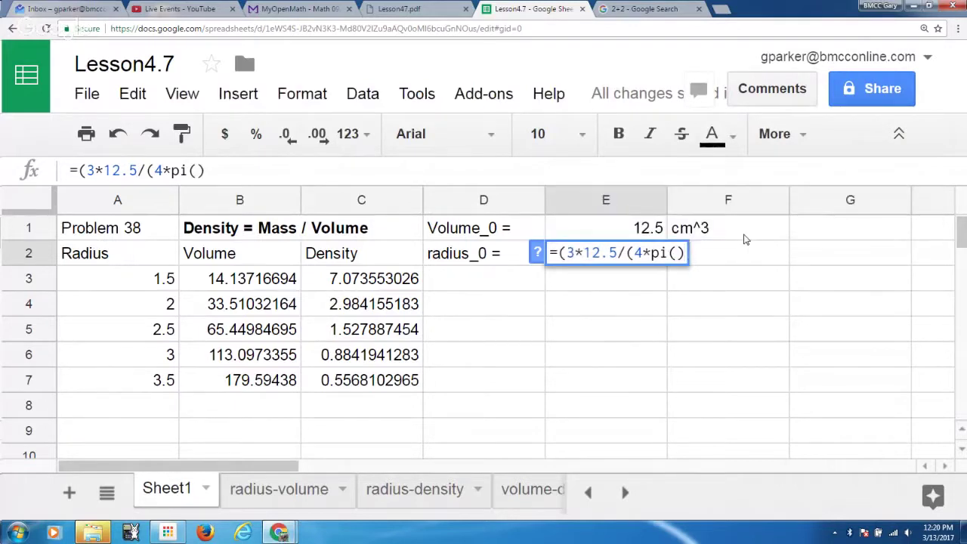
{"action": "type", "text": ")"}
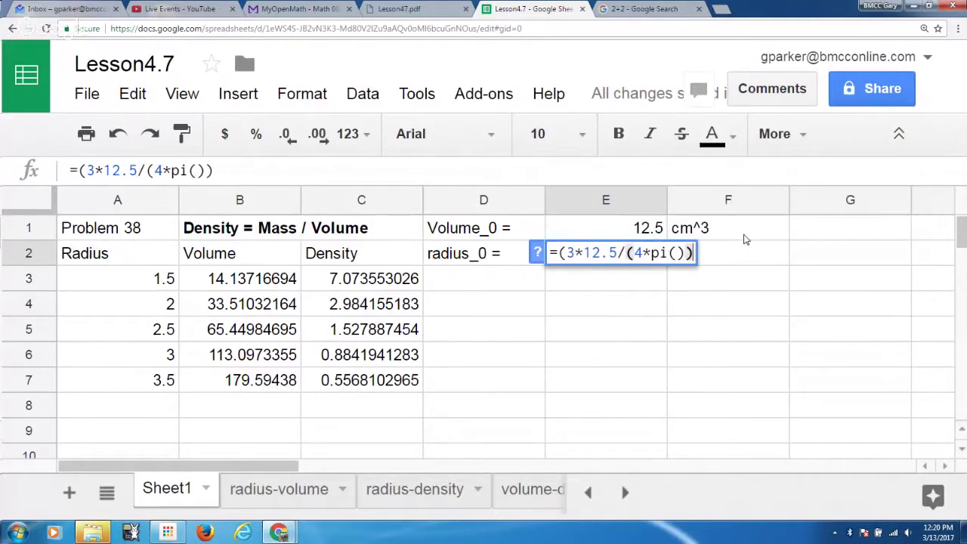
{"action": "type", "text": ")^/1"}
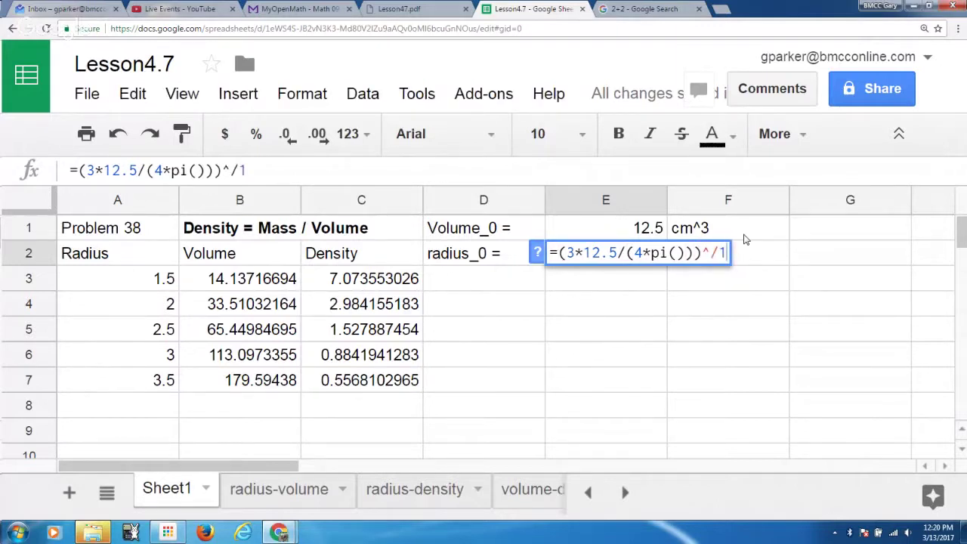
{"action": "key", "text": "BackSpace"}
{"action": "key", "text": "BackSpace"}
{"action": "type", "text": "("}
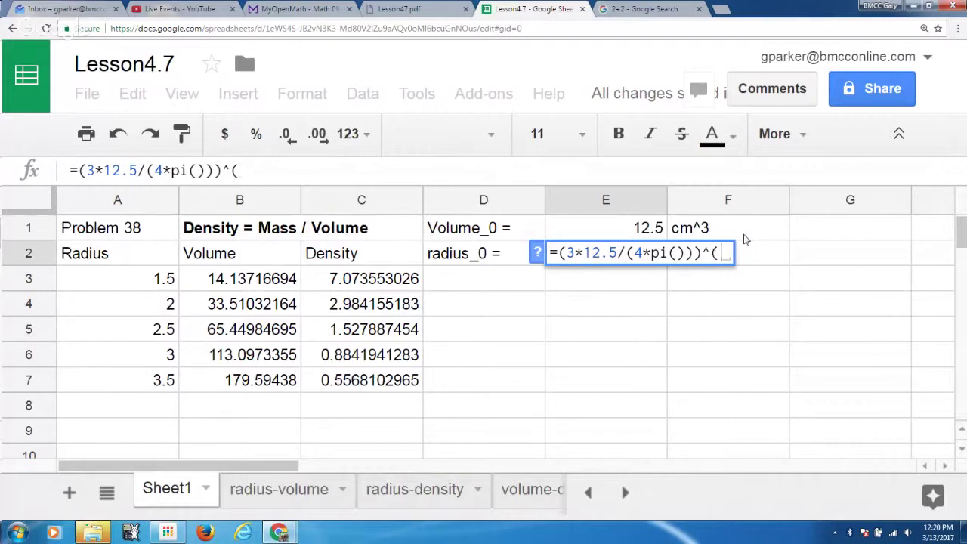
{"action": "type", "text": "1/3)"}
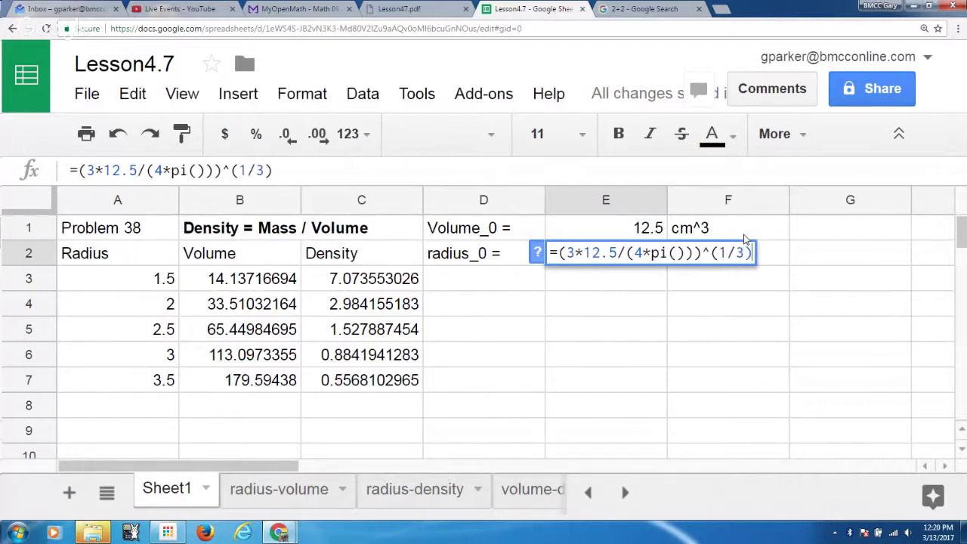
{"action": "key", "text": "Return"}
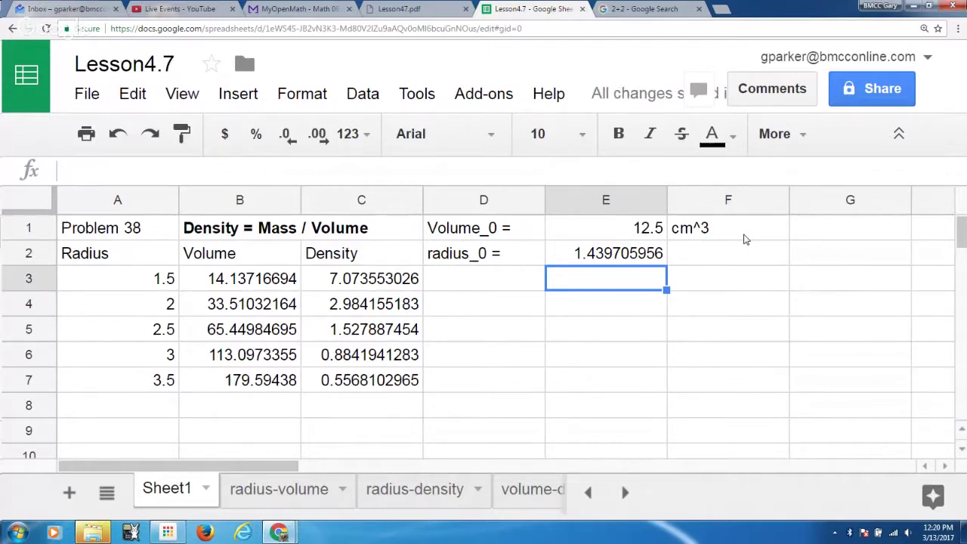
Step: Examine the radius entries in column A and the volume formula in cell B3
{"action": "key", "text": "Left"}
{"action": "key", "text": "Left"}
{"action": "key", "text": "Left"}
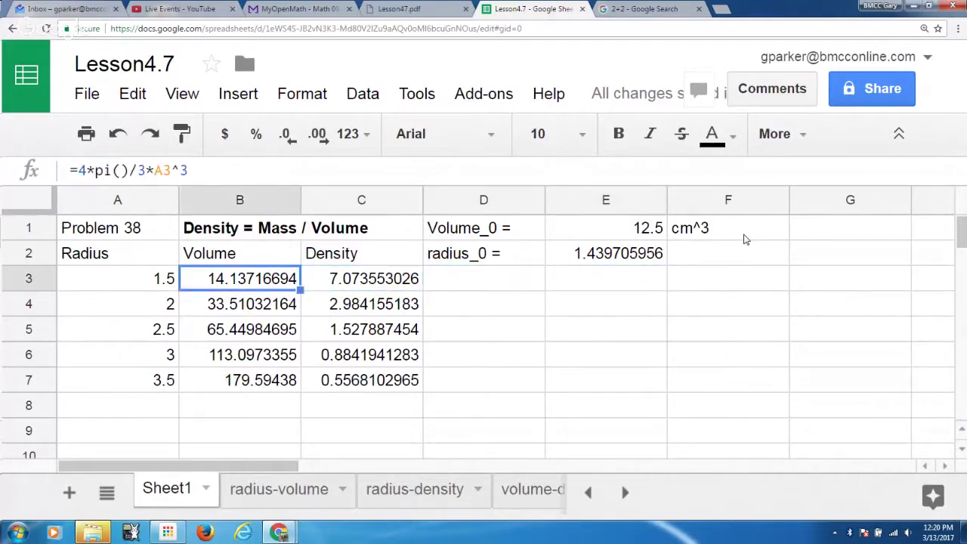
{"action": "key", "text": "Left"}
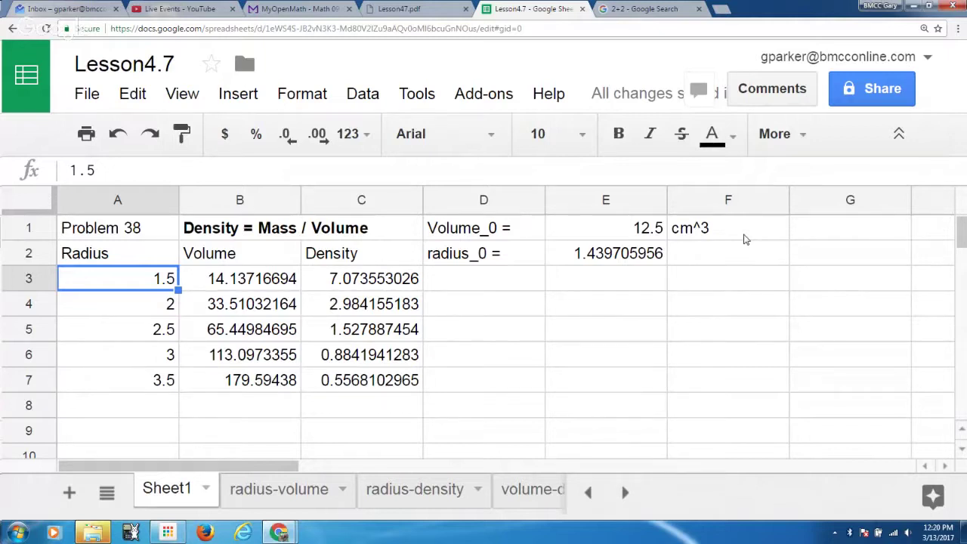
{"action": "key", "text": "Down"}
{"action": "key", "text": "Down"}
{"action": "key", "text": "Down"}
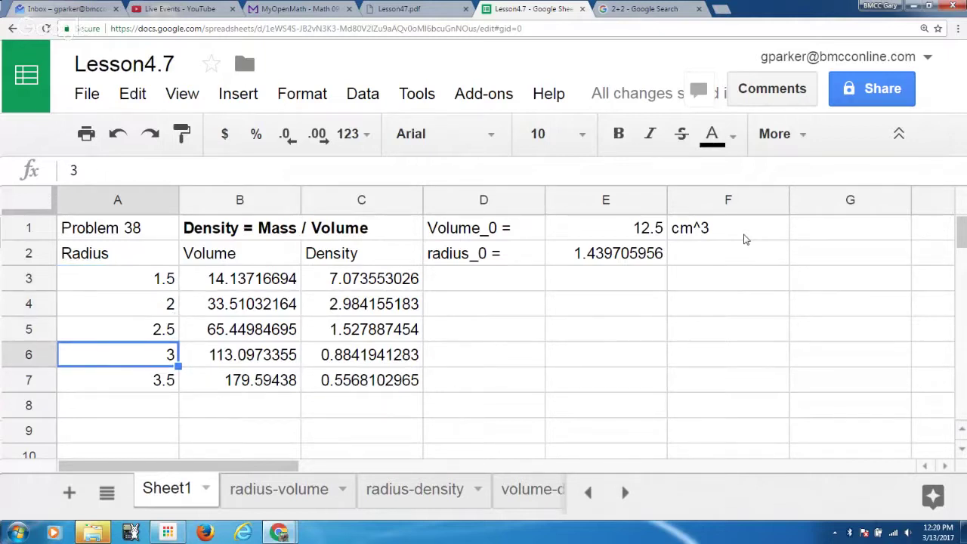
{"action": "key", "text": "Up"}
{"action": "key", "text": "Up"}
{"action": "key", "text": "Up"}
{"action": "key", "text": "Right"}
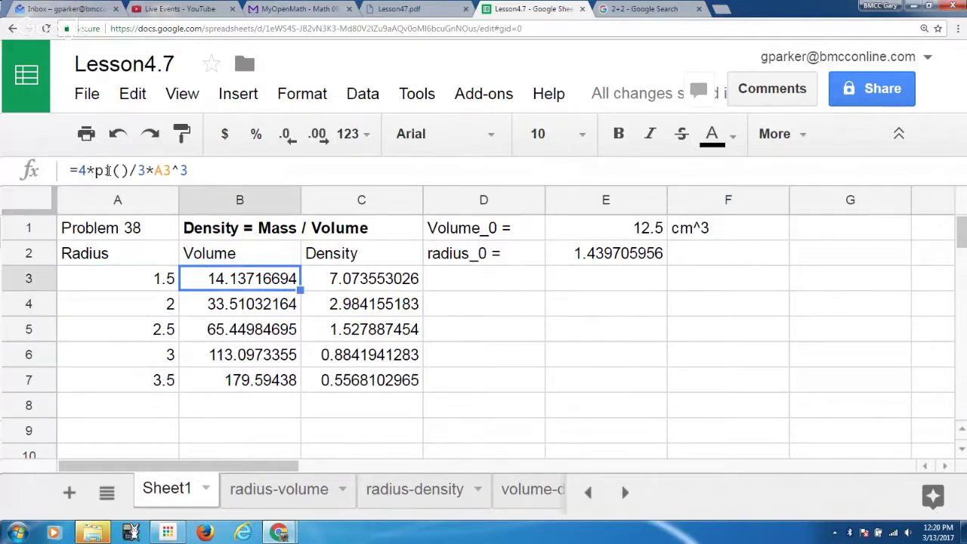
Step: Examine the pi(), division by 3 and A3^3 terms of the volume formula in cell B3
{"action": "left_click_drag", "start_coordinate": [126, 171], "coordinate": [95, 171]}
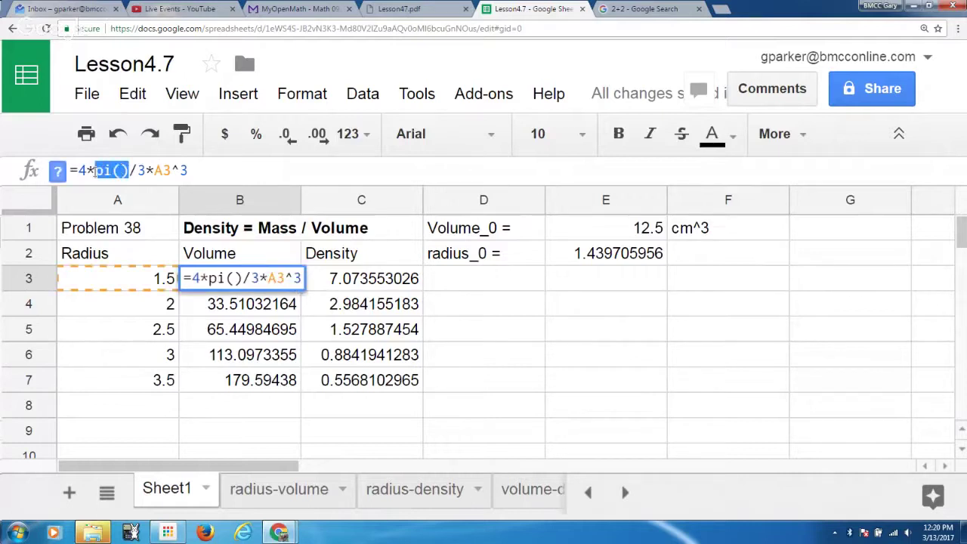
{"action": "left_click", "coordinate": [137, 171]}
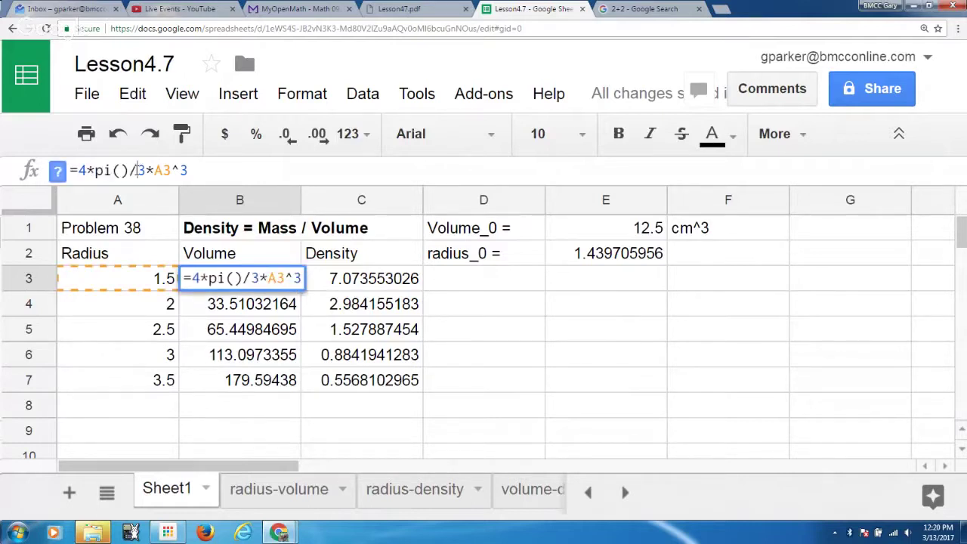
{"action": "left_click", "coordinate": [155, 171]}
{"action": "left_click_drag", "start_coordinate": [155, 170], "coordinate": [171, 170]}
{"action": "left_click", "coordinate": [193, 172]}
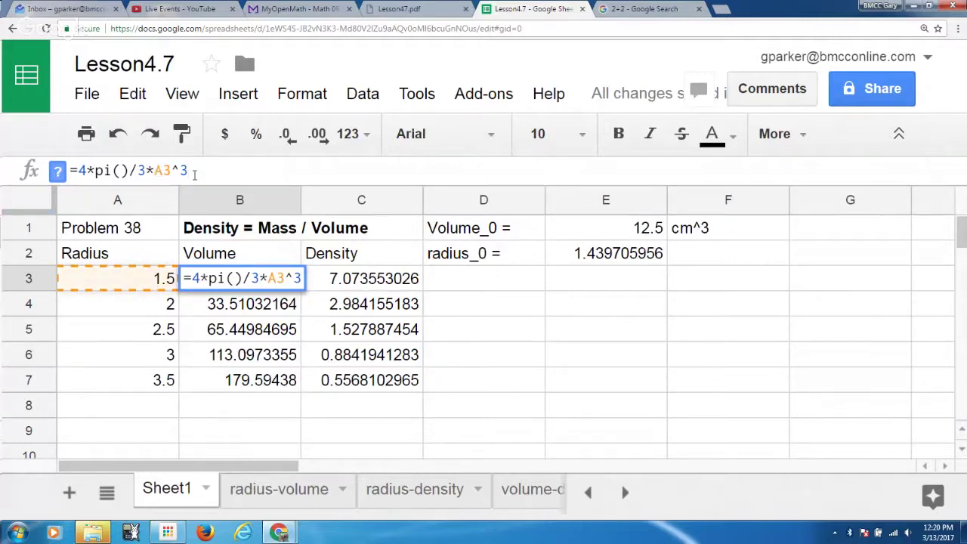
{"action": "key", "text": "Return"}
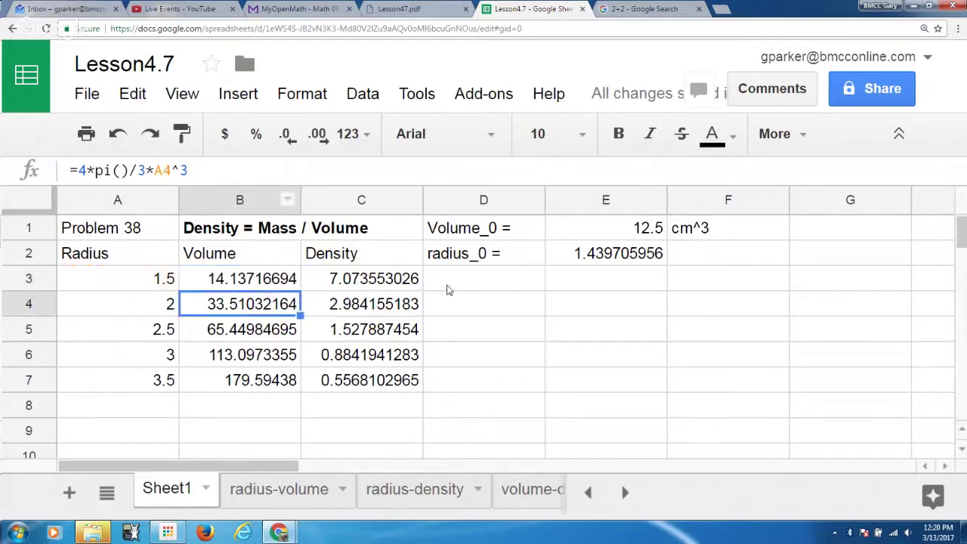
Step: Fill the volume formula from cell B3 down through B7 and check the radius entries in A3 to A7
{"action": "left_click", "coordinate": [294, 281]}
{"action": "left_click_drag", "start_coordinate": [297, 288], "coordinate": [293, 385]}
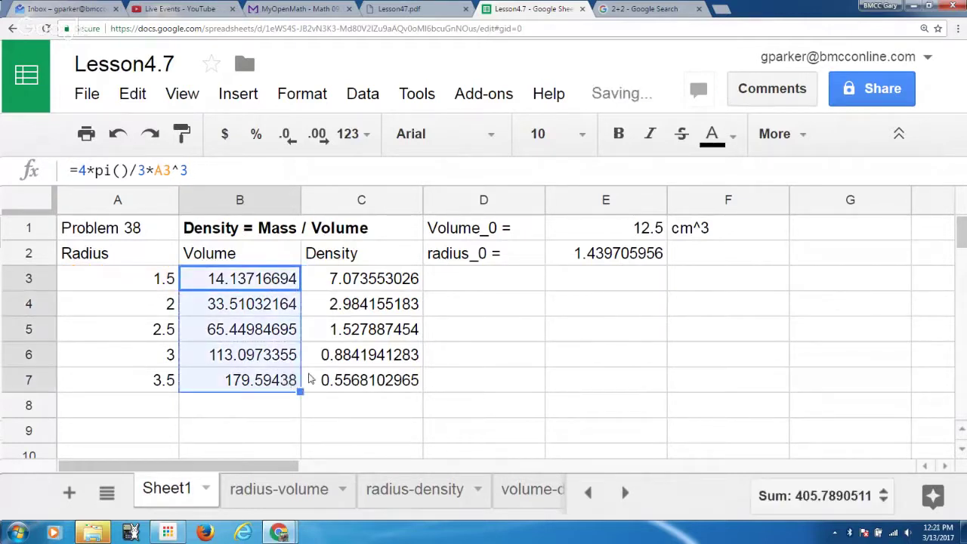
{"action": "left_click", "coordinate": [160, 279]}
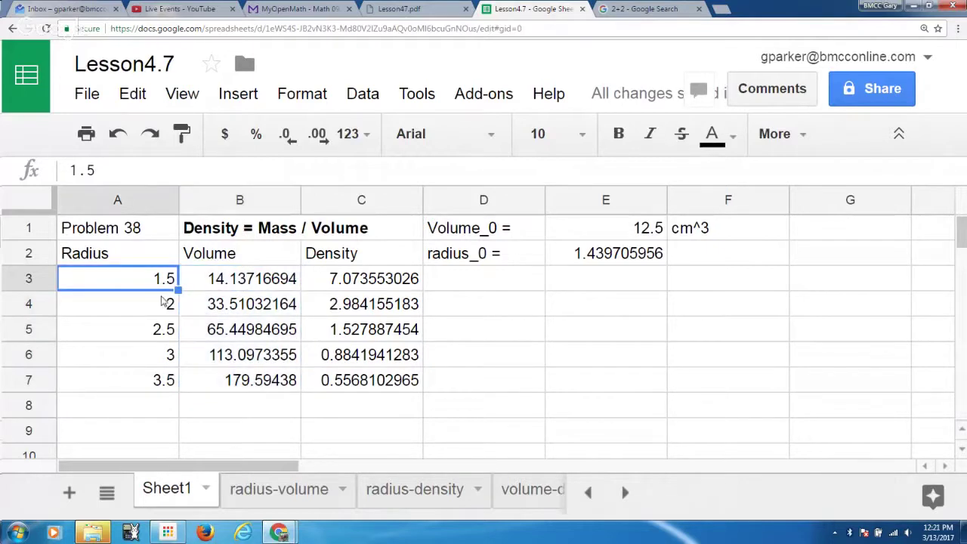
{"action": "left_click", "coordinate": [166, 304]}
{"action": "left_click", "coordinate": [166, 329]}
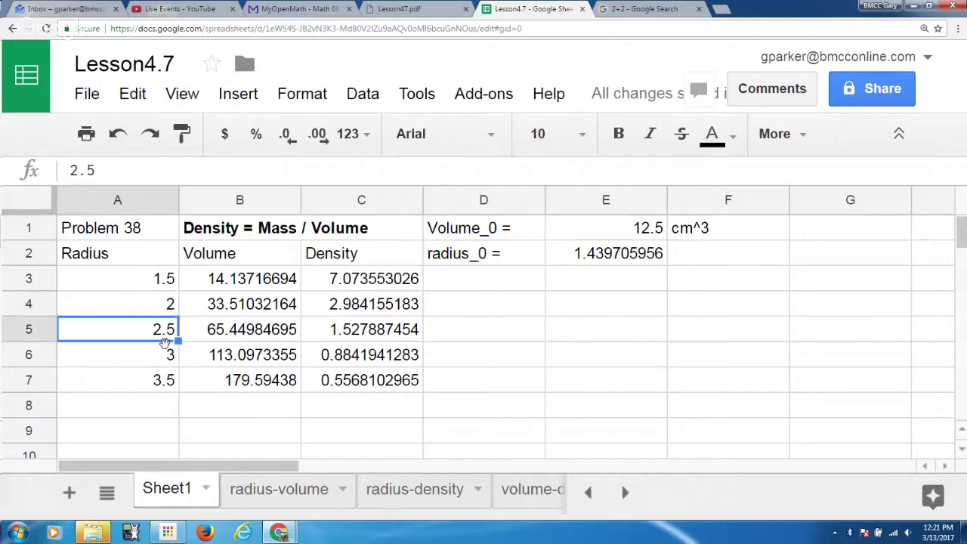
{"action": "left_click", "coordinate": [166, 354]}
{"action": "left_click", "coordinate": [166, 380]}
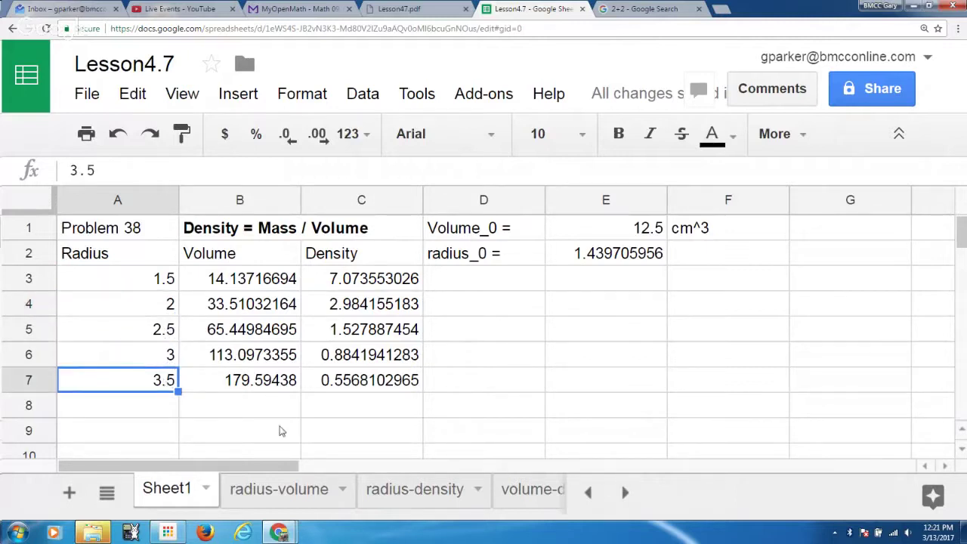
Step: Examine the density formula =100/B3 in cell C3 against the "Density = Mass / Volume" heading
{"action": "left_click", "coordinate": [377, 287]}
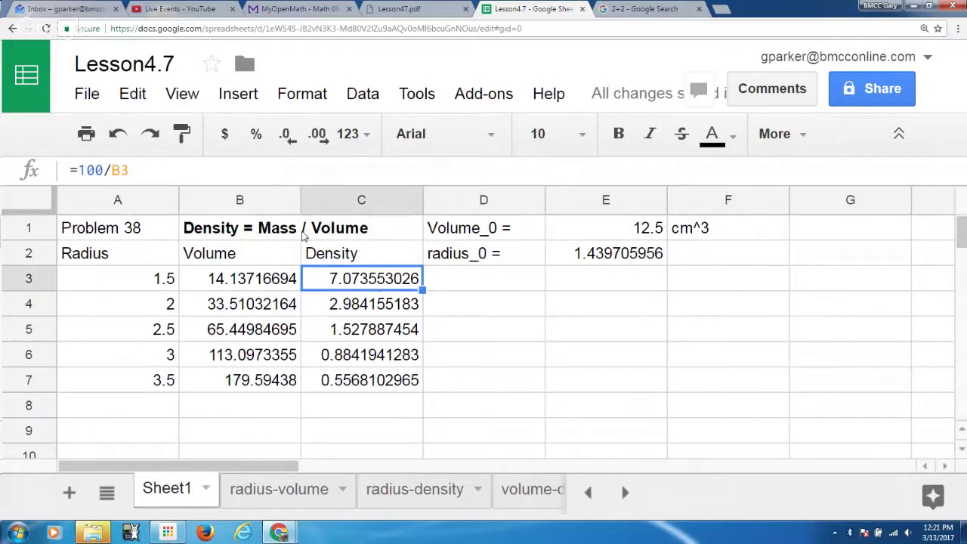
{"action": "left_click", "coordinate": [266, 235]}
{"action": "left_click", "coordinate": [341, 239]}
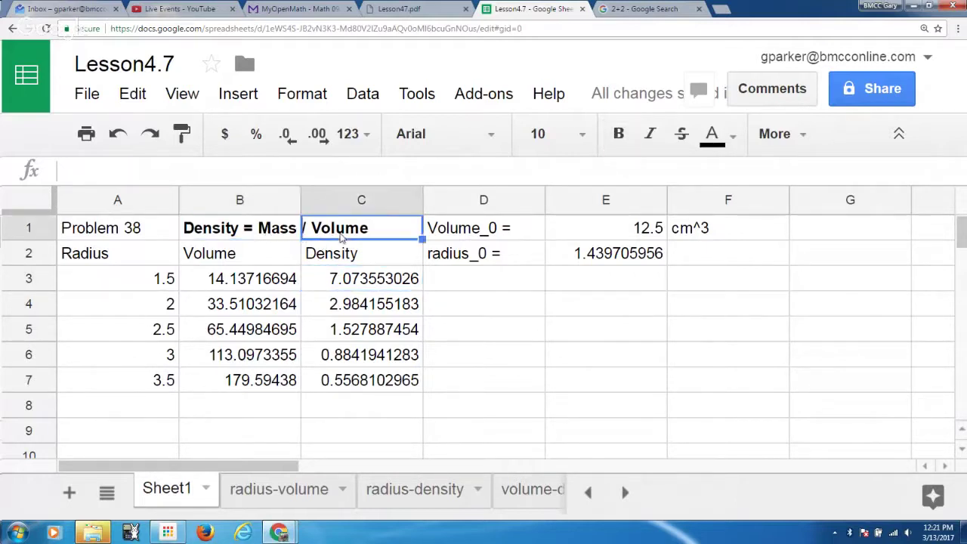
{"action": "left_click", "coordinate": [338, 281]}
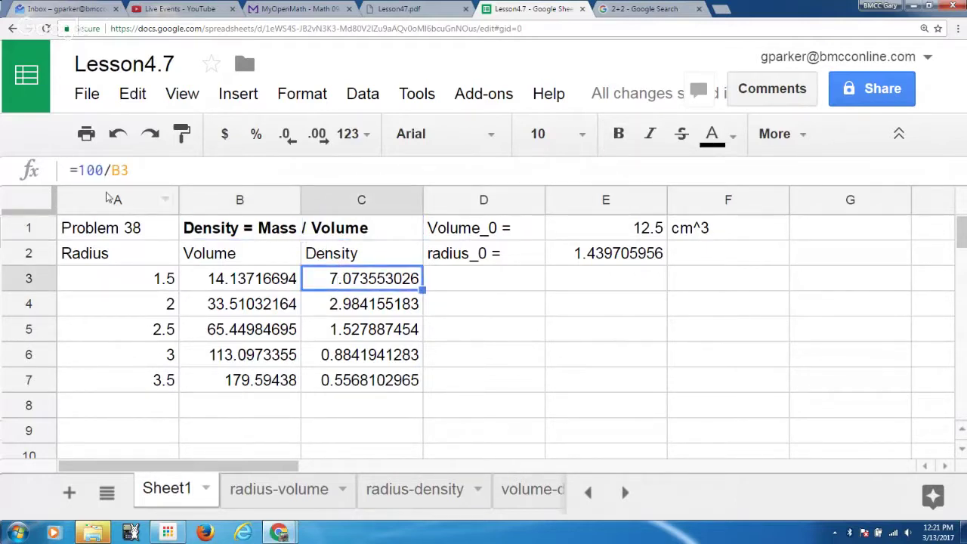
{"action": "left_click", "coordinate": [74, 171]}
{"action": "left_click_drag", "start_coordinate": [78, 171], "coordinate": [100, 171]}
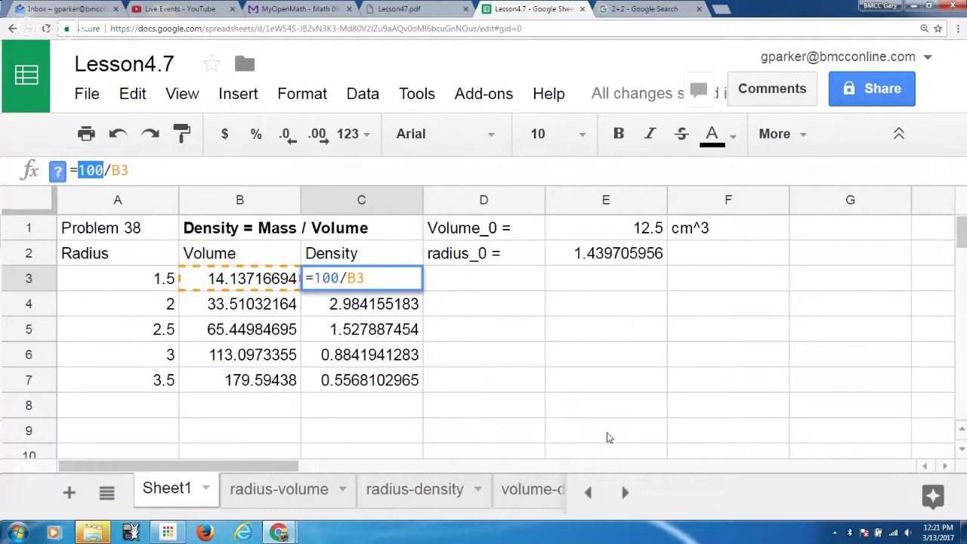
{"action": "key", "text": "Return"}
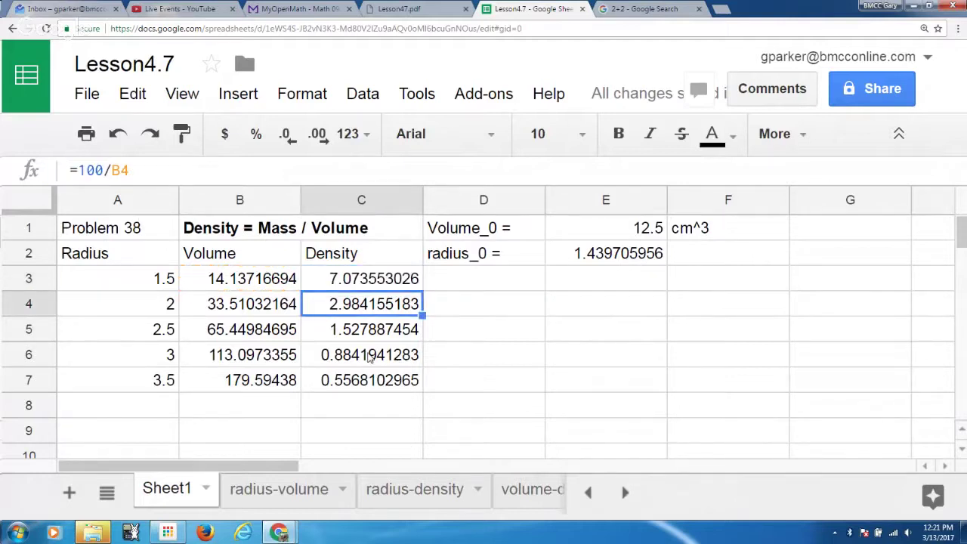
Step: Fill the density formula =100/B3 from cell C3 down through C7
{"action": "double_click", "coordinate": [379, 278]}
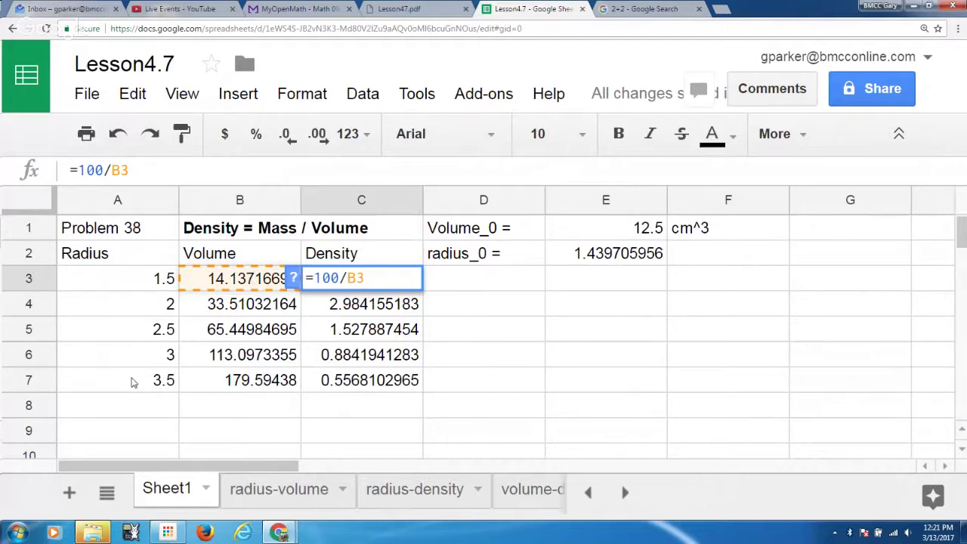
{"action": "key", "text": "Return"}
{"action": "left_click", "coordinate": [403, 289]}
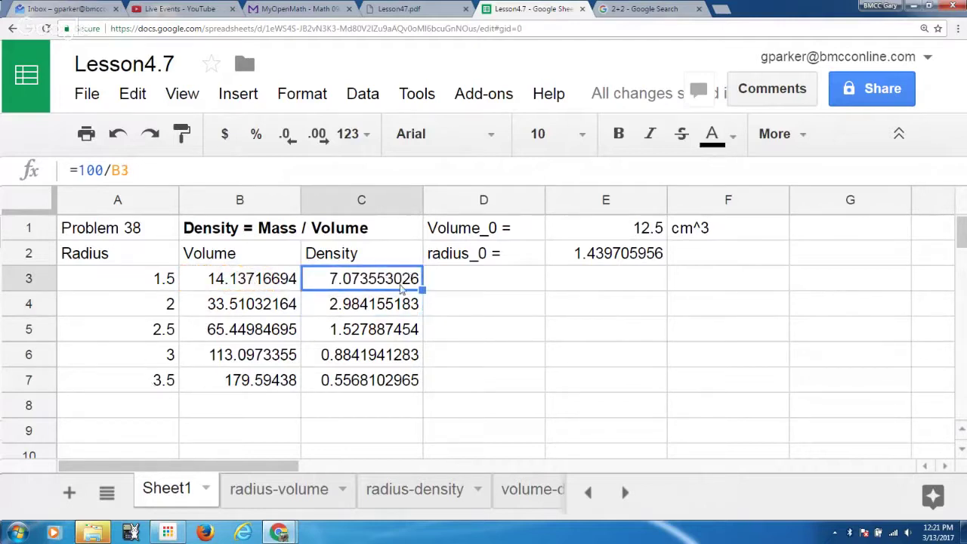
{"action": "left_click_drag", "start_coordinate": [421, 290], "coordinate": [405, 378]}
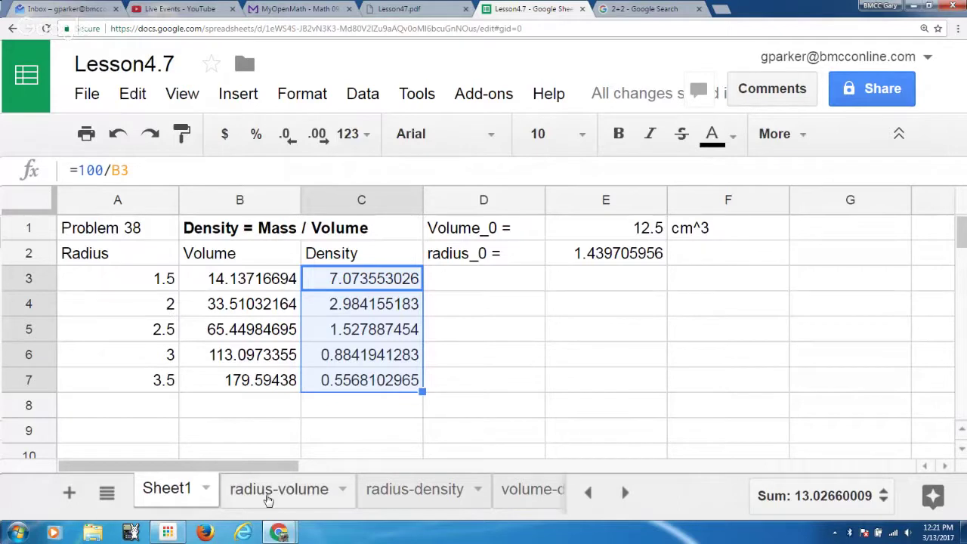
Step: Highlight the radius and volume data in A2:B7, view the radius-volume chart, and return to Sheet1
{"action": "left_click_drag", "start_coordinate": [113, 264], "coordinate": [230, 383]}
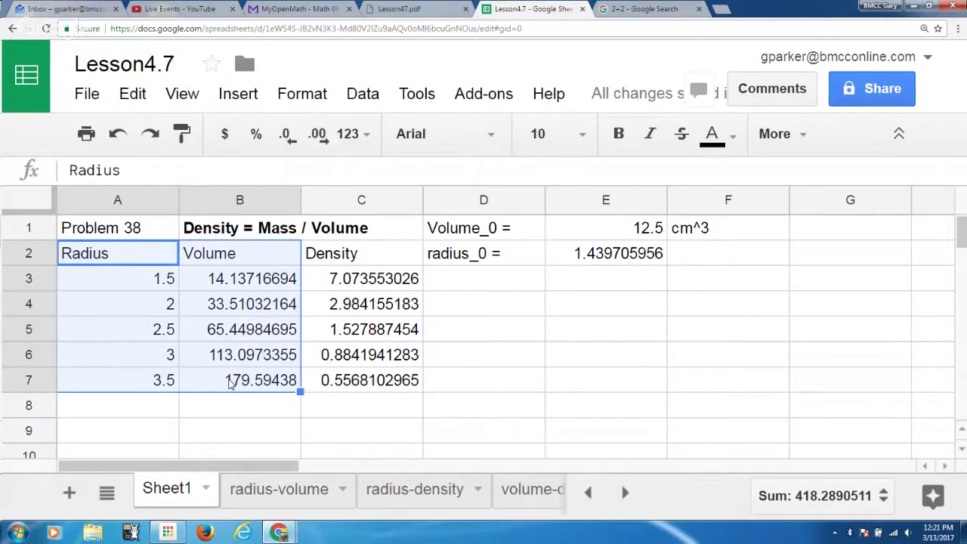
{"action": "left_click", "coordinate": [278, 491]}
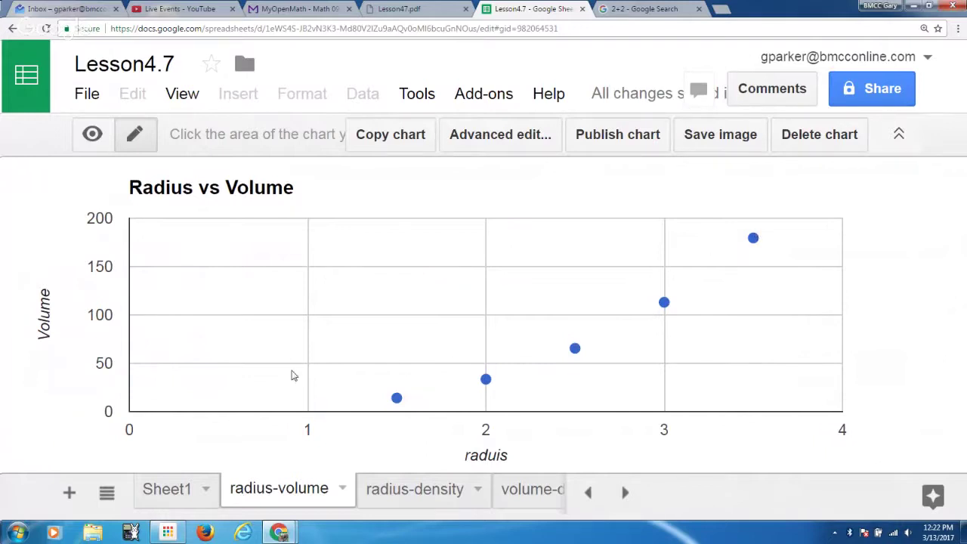
{"action": "left_click", "coordinate": [168, 491]}
Step: Start a new chart from the radius and density columns, A2:A7 and C2:C7
{"action": "left_click", "coordinate": [226, 304]}
{"action": "left_click_drag", "start_coordinate": [155, 254], "coordinate": [130, 389]}
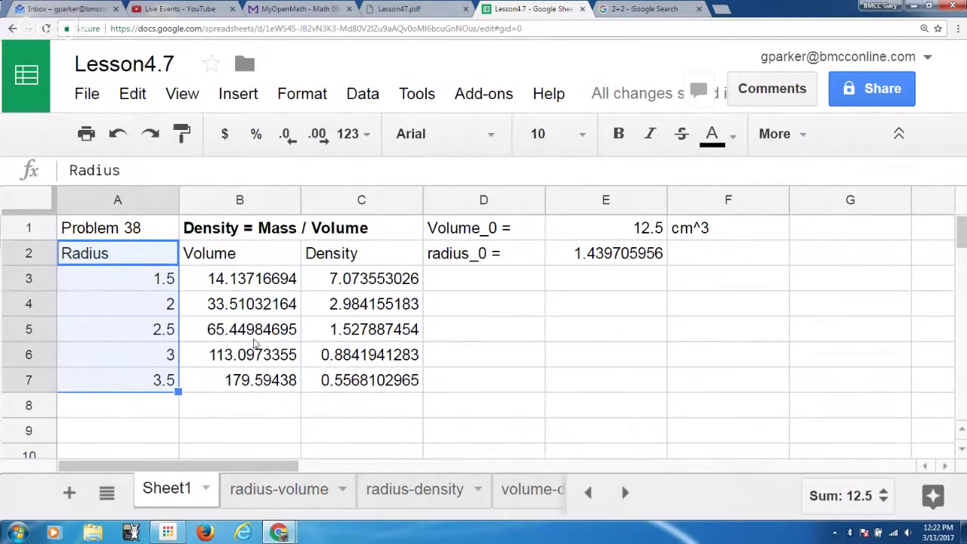
{"action": "left_click_drag", "start_coordinate": [151, 261], "coordinate": [145, 382]}
{"action": "left_click_drag", "start_coordinate": [385, 257], "coordinate": [372, 382]}
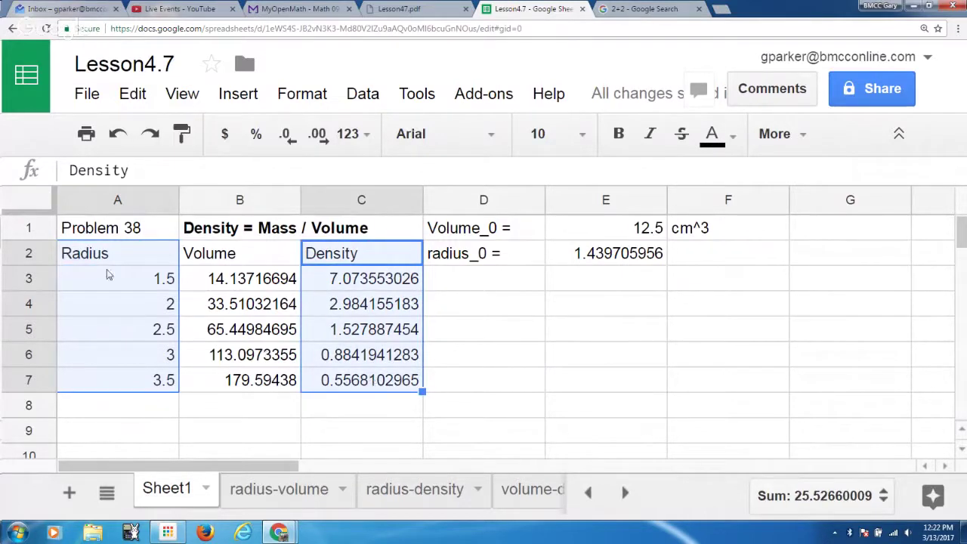
{"action": "left_click", "coordinate": [790, 139]}
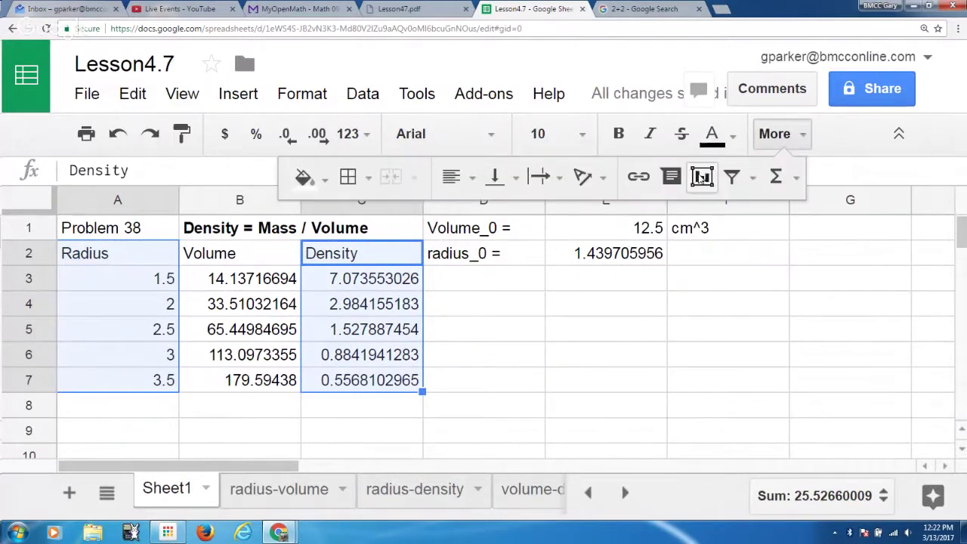
{"action": "left_click", "coordinate": [702, 176]}
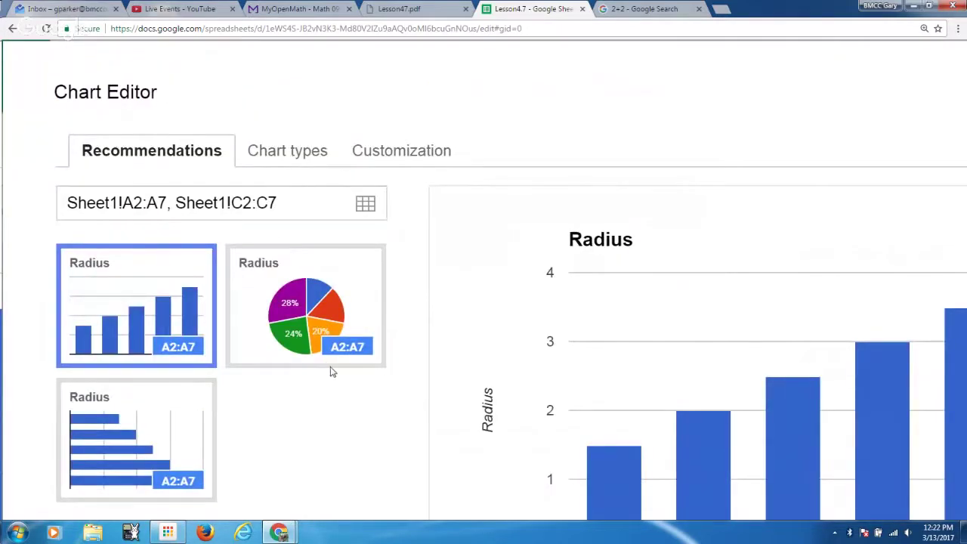
Step: Preview the radius and density data as a scatter chart and close the chart editor without inserting it
{"action": "key", "text": "ctrl+minus"}
{"action": "key", "text": "ctrl+minus"}
{"action": "key", "text": "ctrl+minus"}
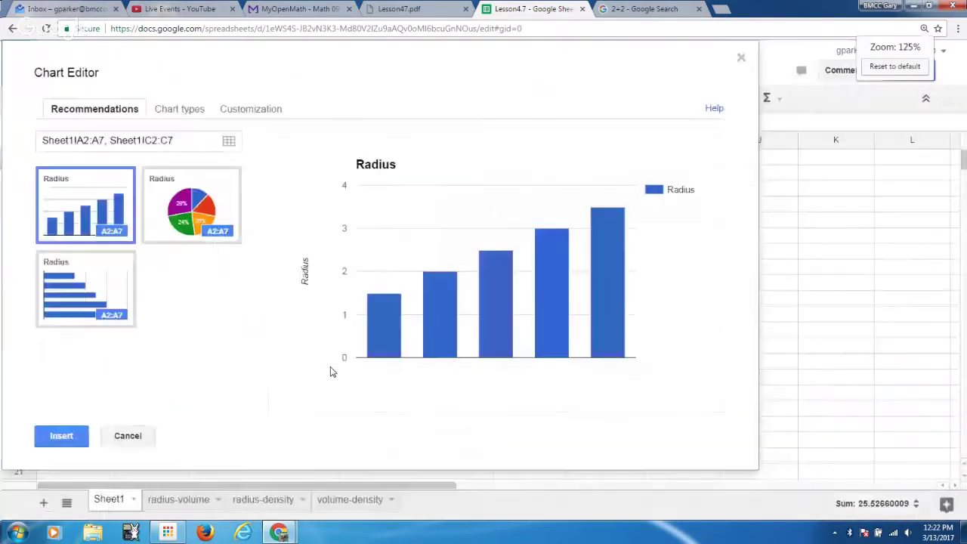
{"action": "left_click", "coordinate": [190, 111]}
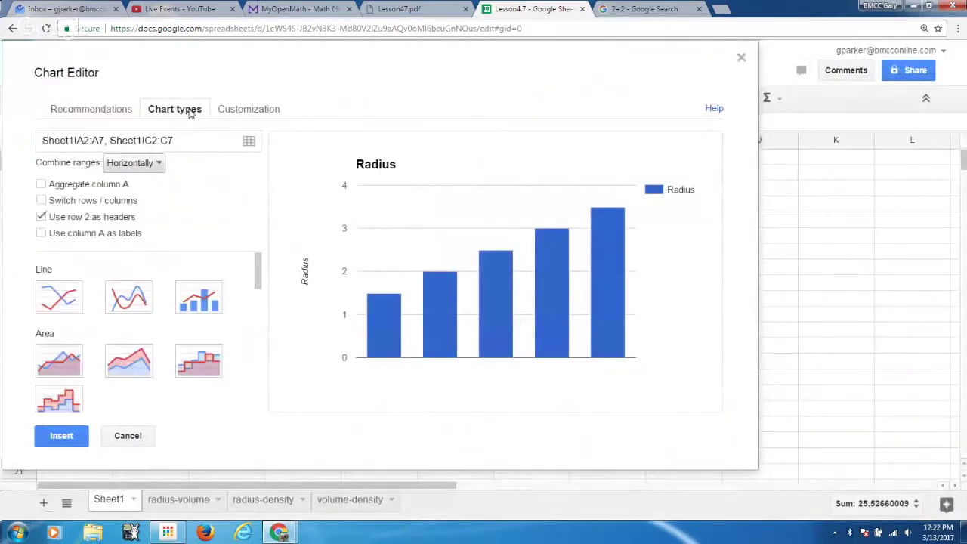
{"action": "scroll", "coordinate": [156, 335], "scroll_direction": "down", "scroll_amount": 5}
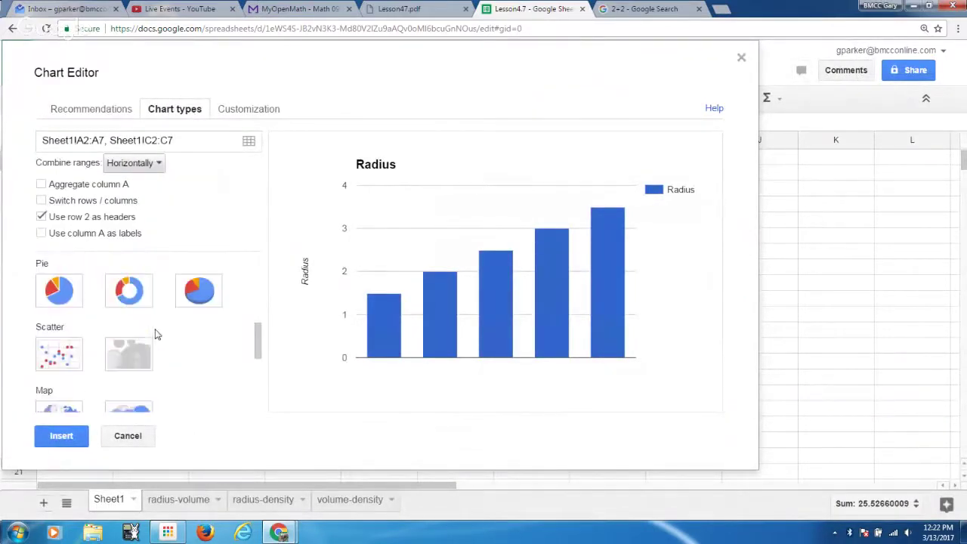
{"action": "left_click", "coordinate": [70, 361]}
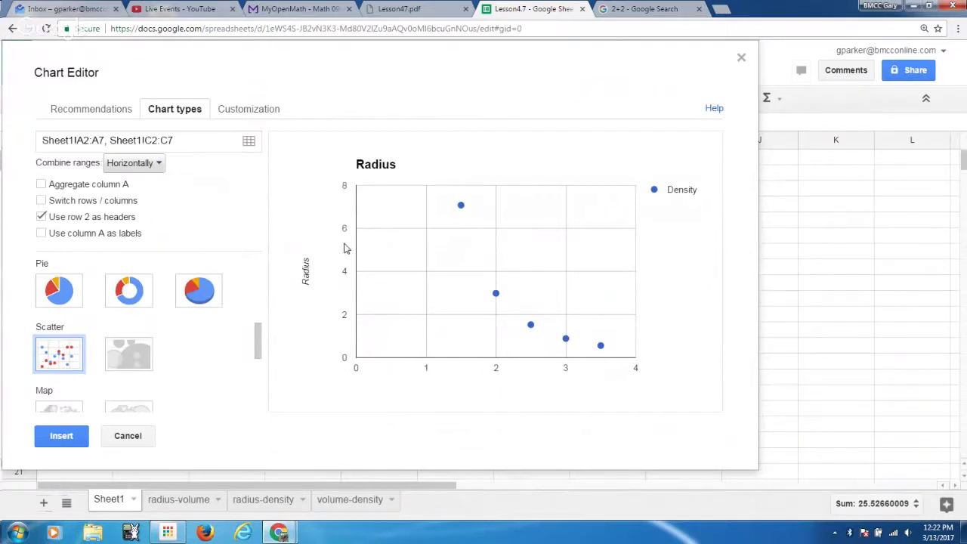
{"action": "left_click", "coordinate": [741, 59]}
Step: Examine the radius-density chart and the volume-density chart with its source data in B2:C7, and return to Sheet1
{"action": "left_click", "coordinate": [254, 501]}
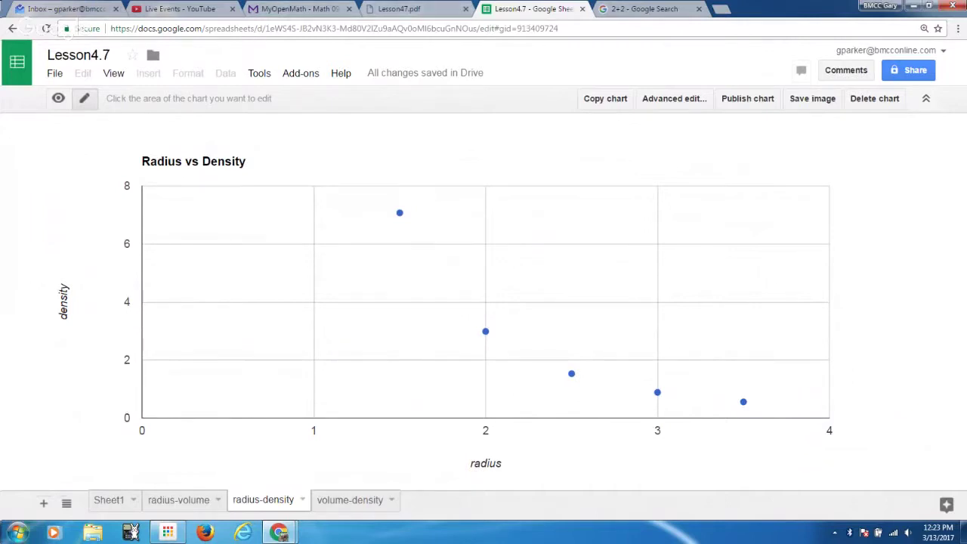
{"action": "left_click", "coordinate": [110, 504]}
{"action": "left_click_drag", "start_coordinate": [158, 173], "coordinate": [241, 255]}
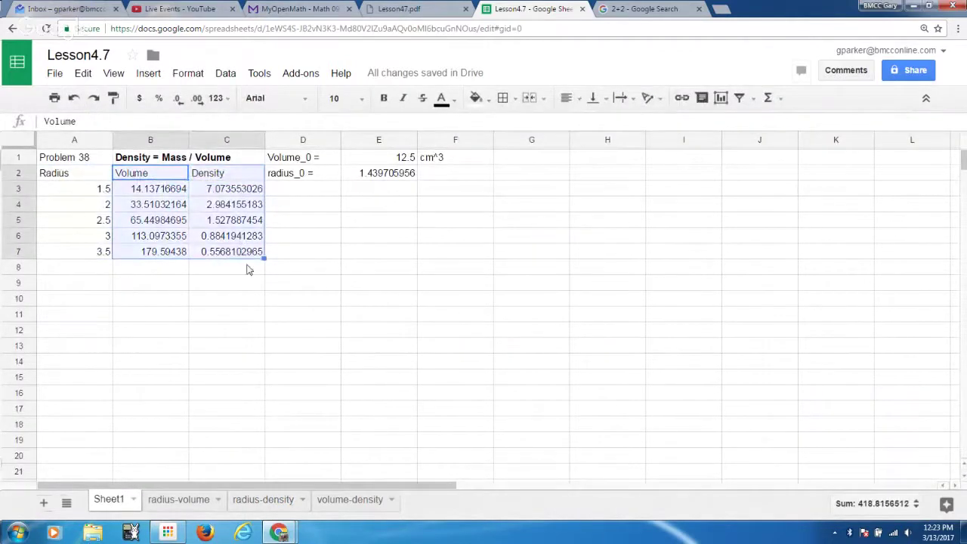
{"action": "left_click", "coordinate": [317, 502]}
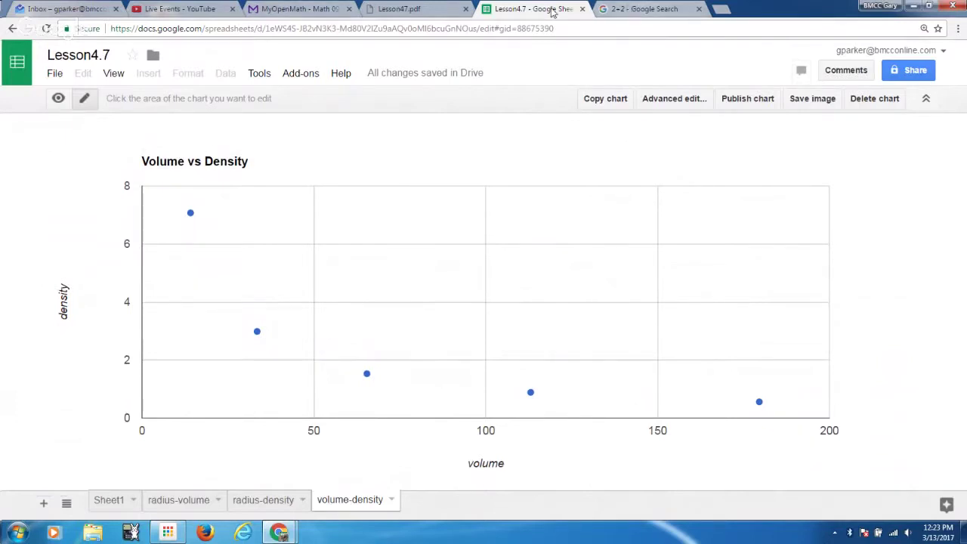
{"action": "left_click", "coordinate": [108, 505]}
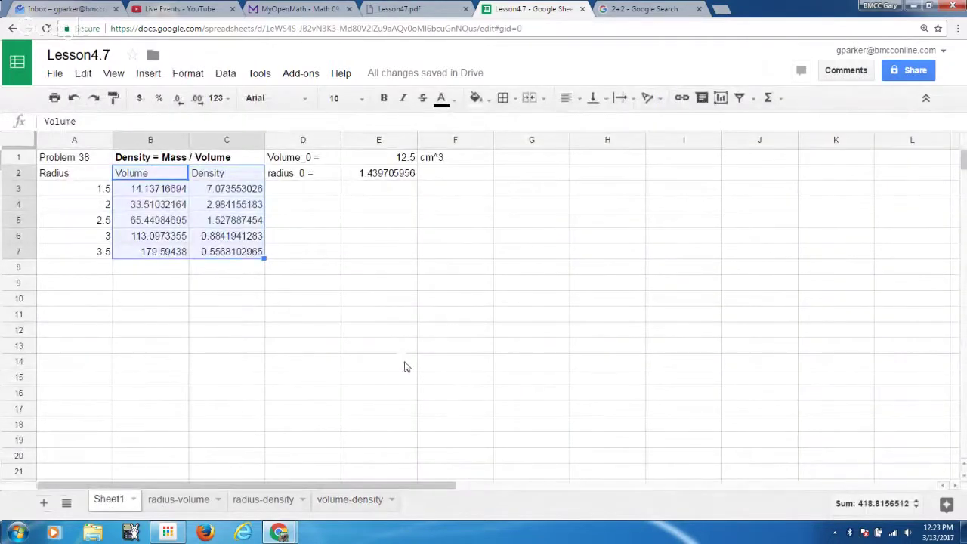